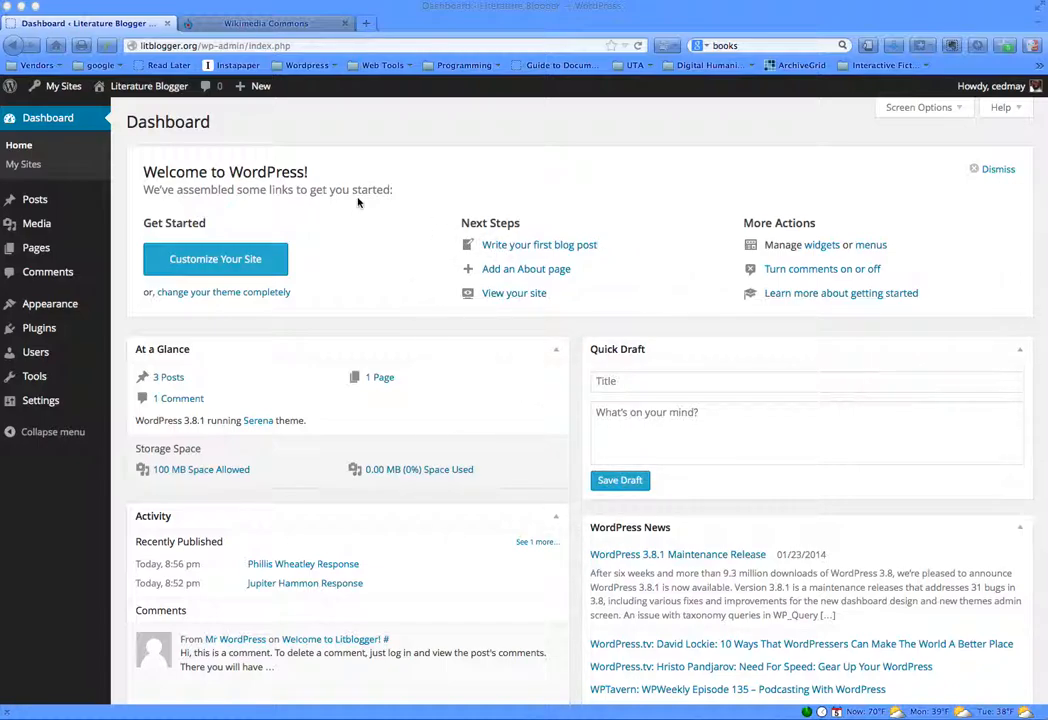
Create a new blog post titled "Our Picture Post".
click(245, 87)
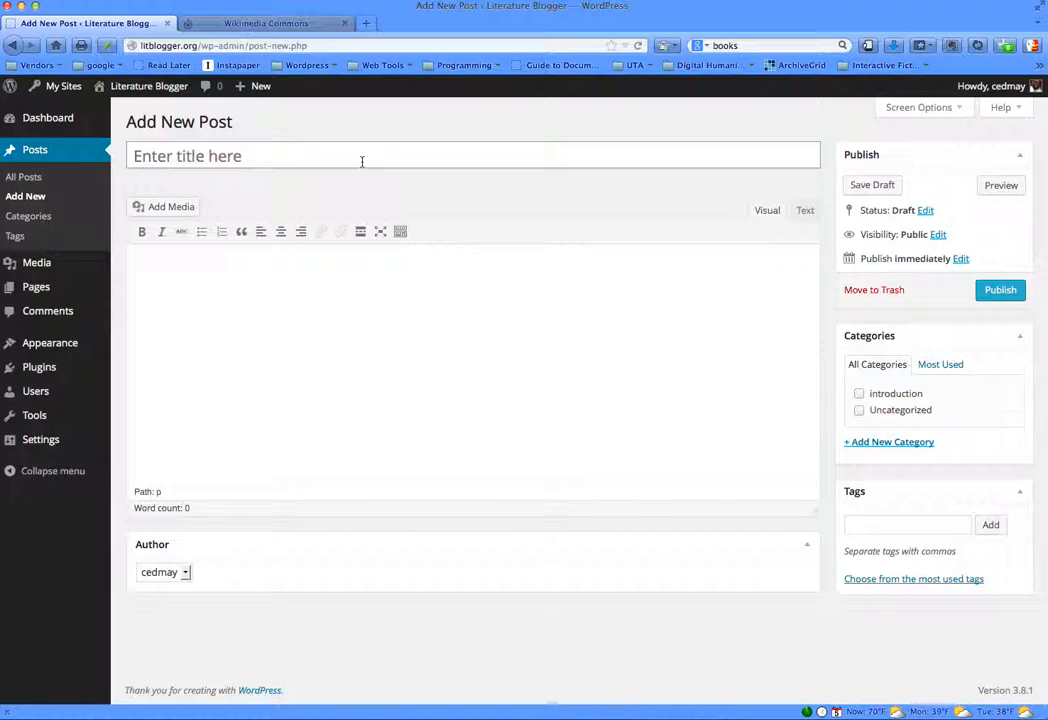
click(362, 161)
text(Our Picture post)
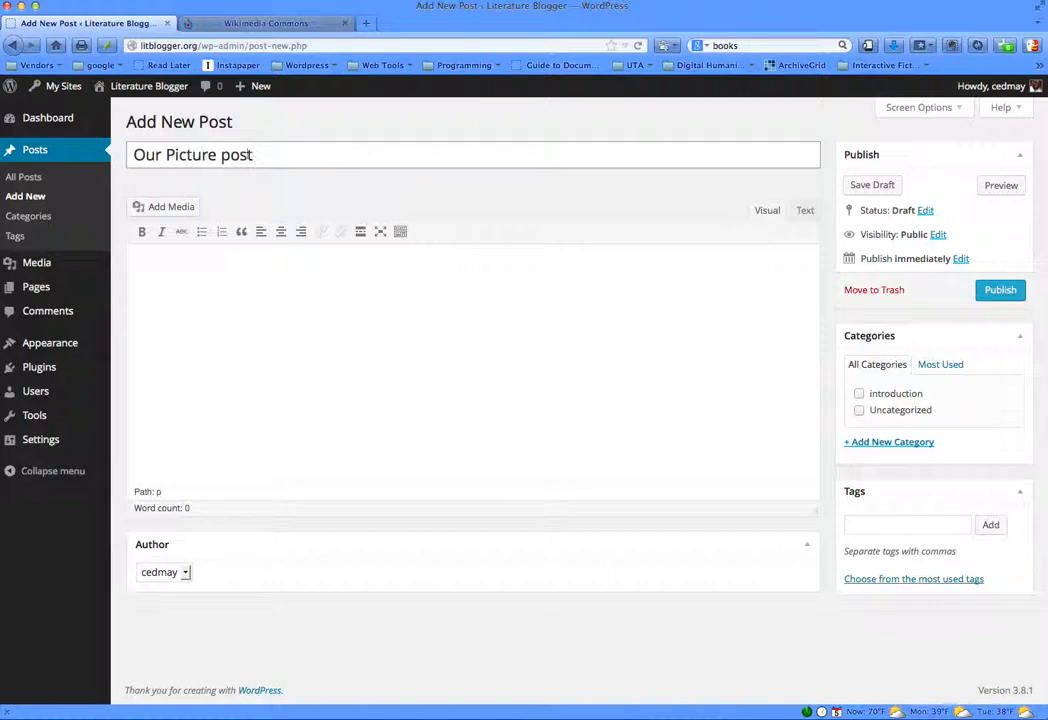
key(BackSpace)
text(P)
Fill the post body with the Lorem ipsum text from the clipboard history and preview the post.
click(292, 298)
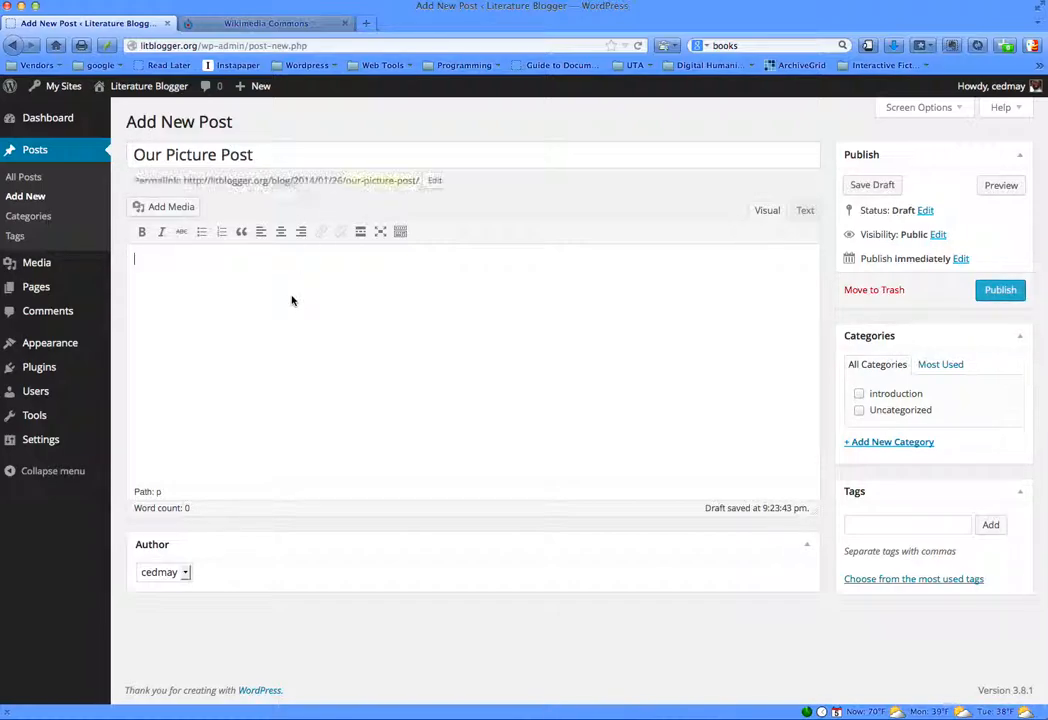
click(830, 0)
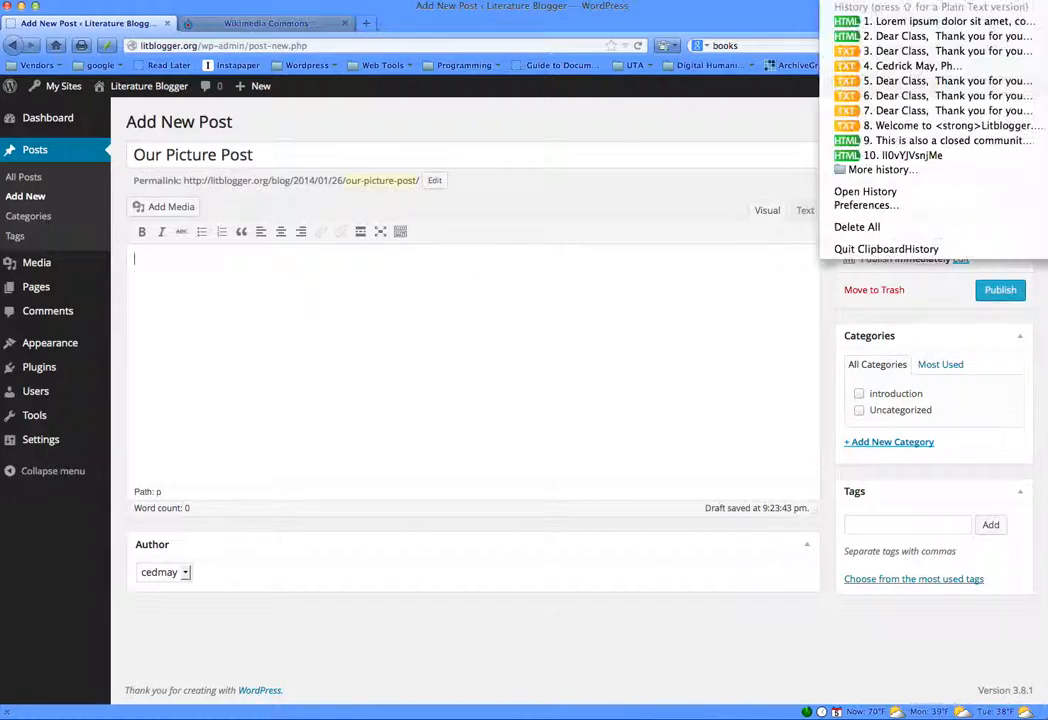
click(900, 21)
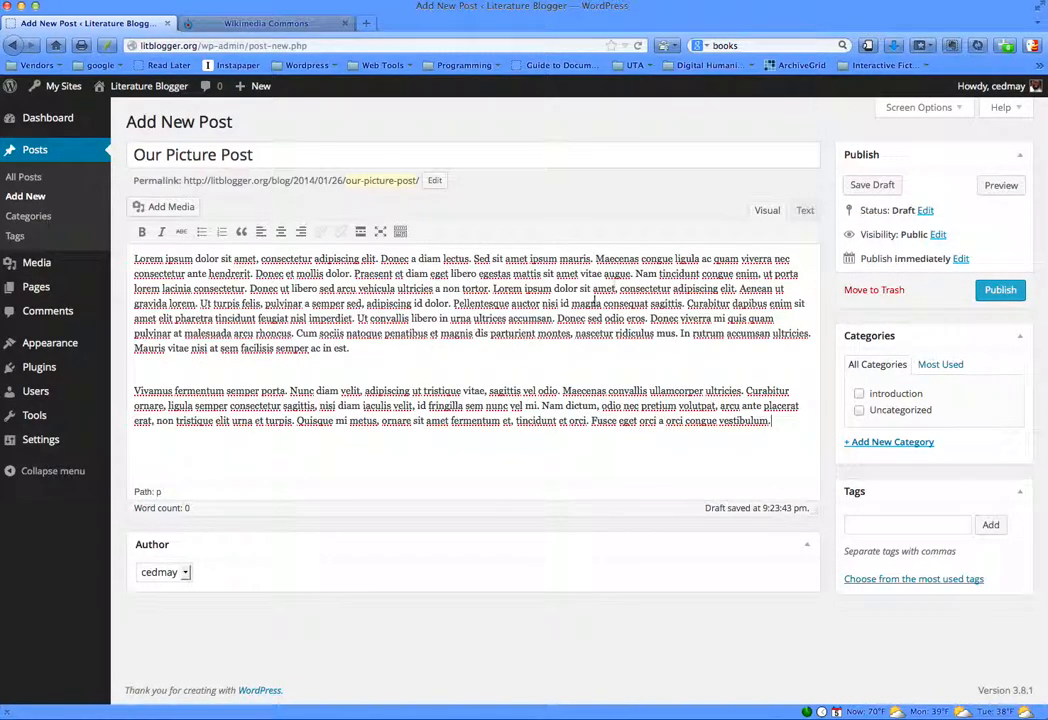
click(1000, 186)
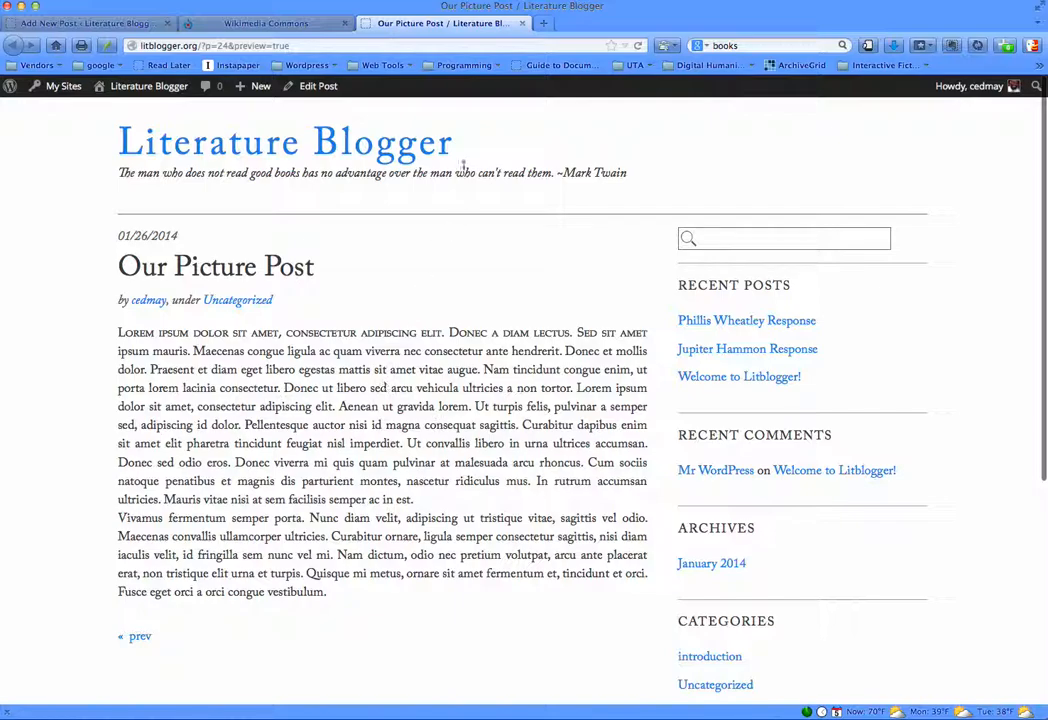
click(523, 24)
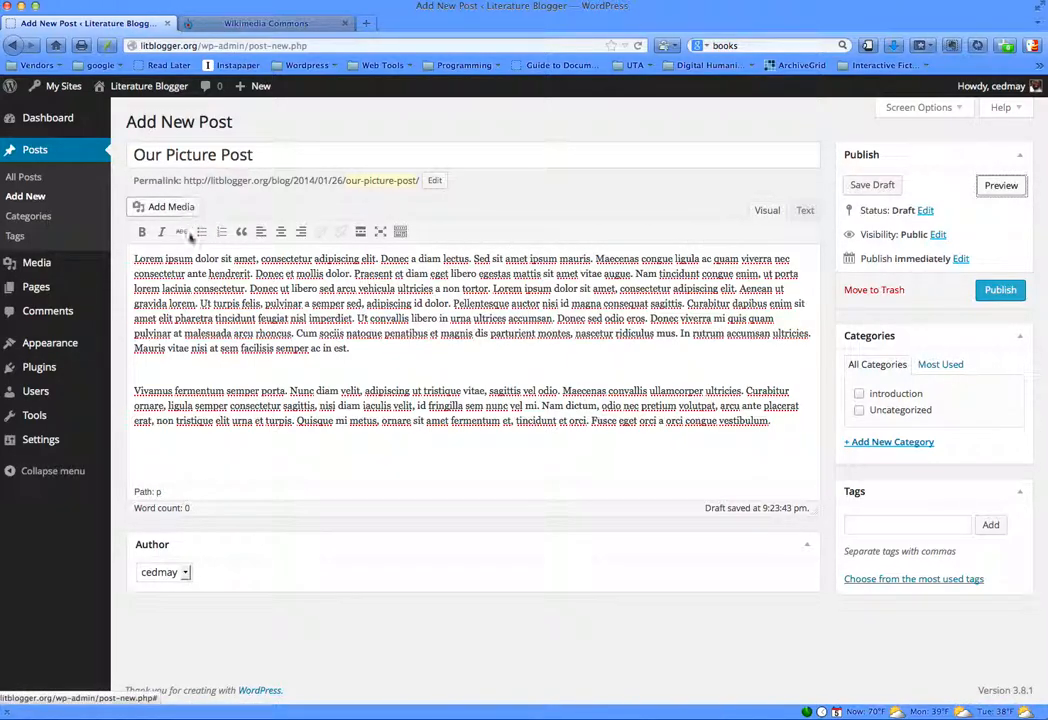
Add an empty line after the first paragraph and upload books.jpg from the Desktop as media for the post.
click(398, 351)
key(Return)
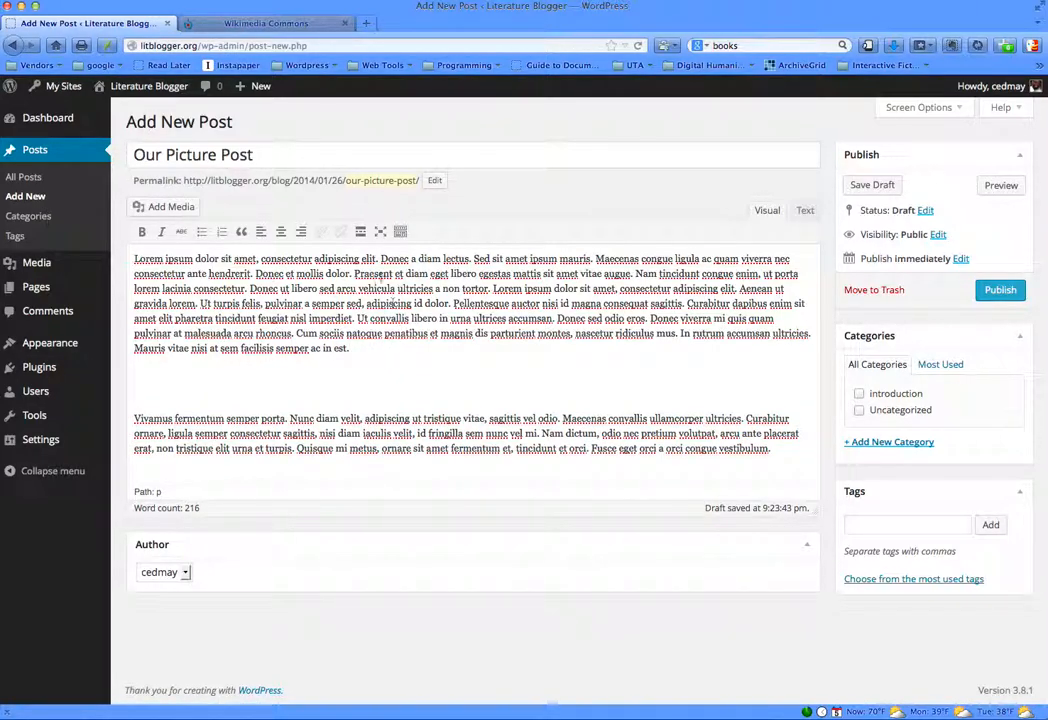
click(362, 233)
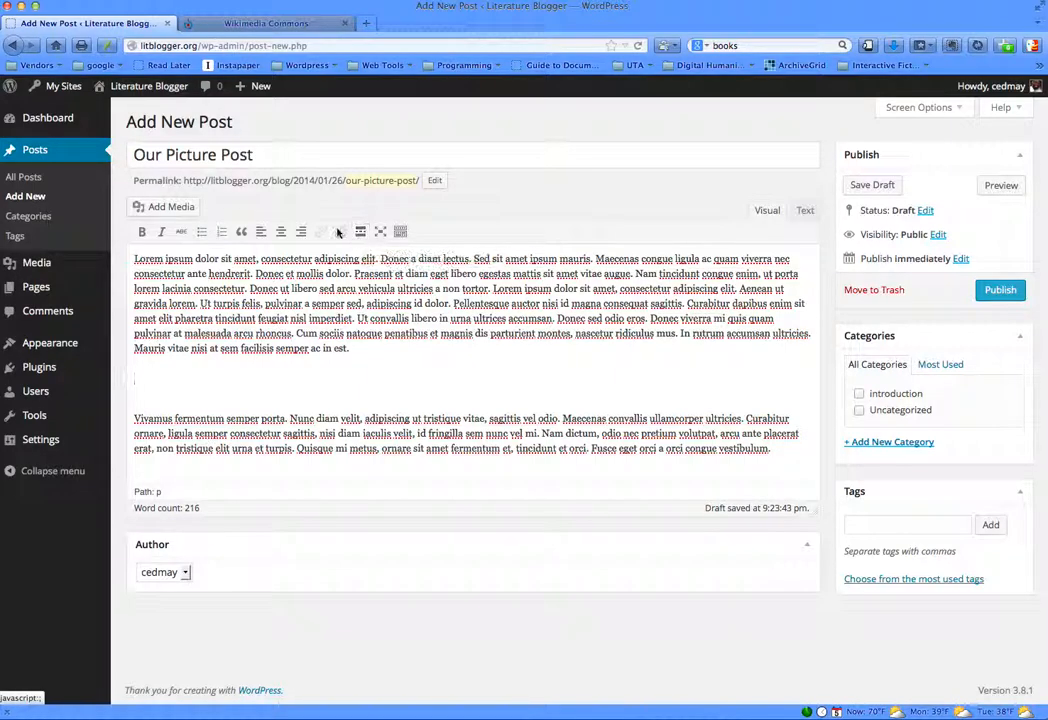
click(184, 208)
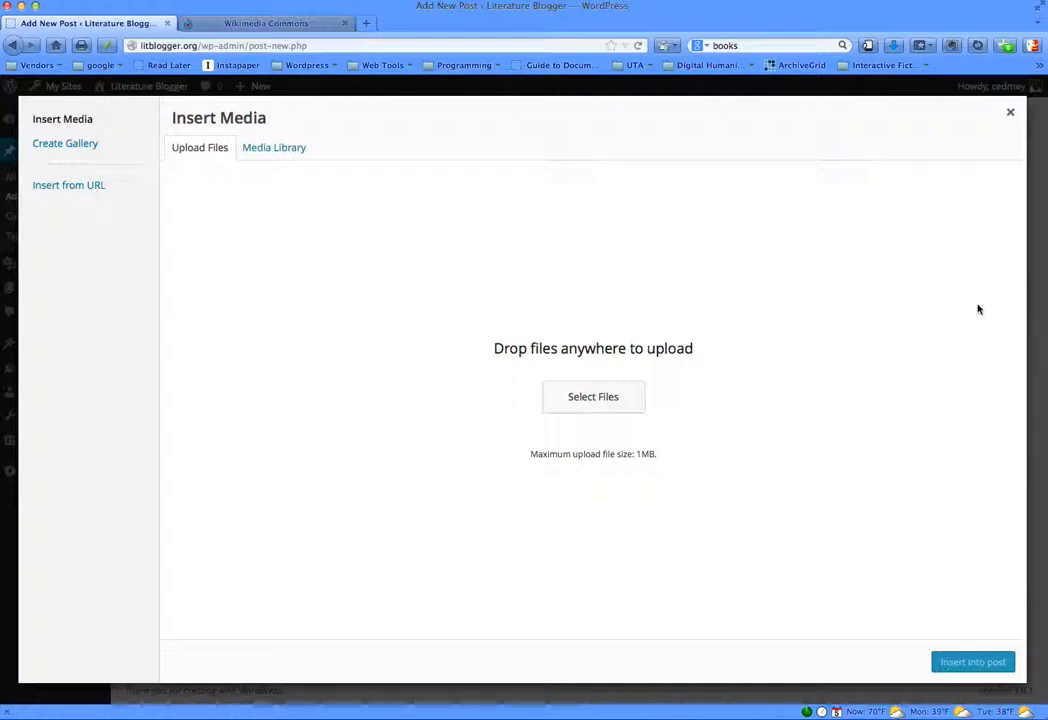
click(577, 398)
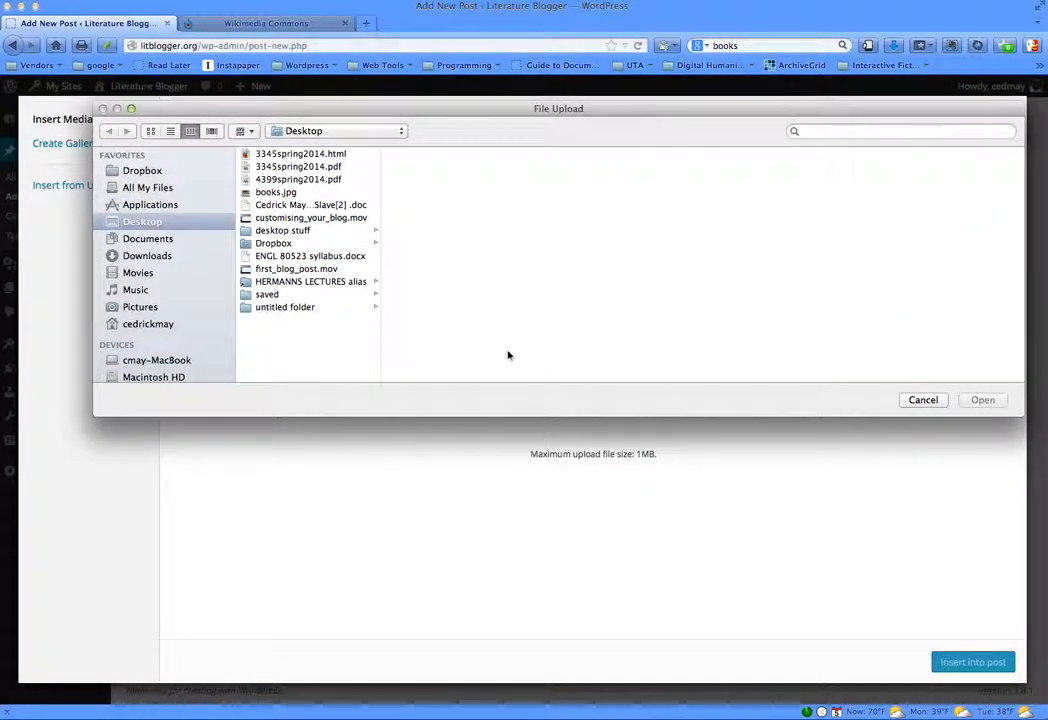
click(270, 192)
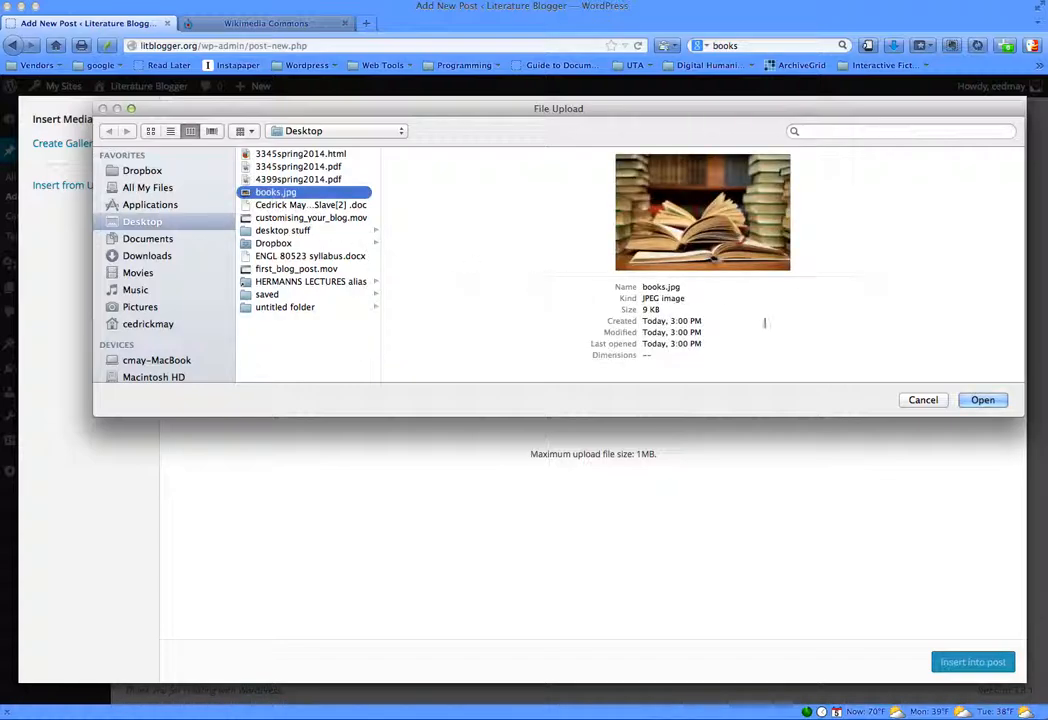
click(983, 400)
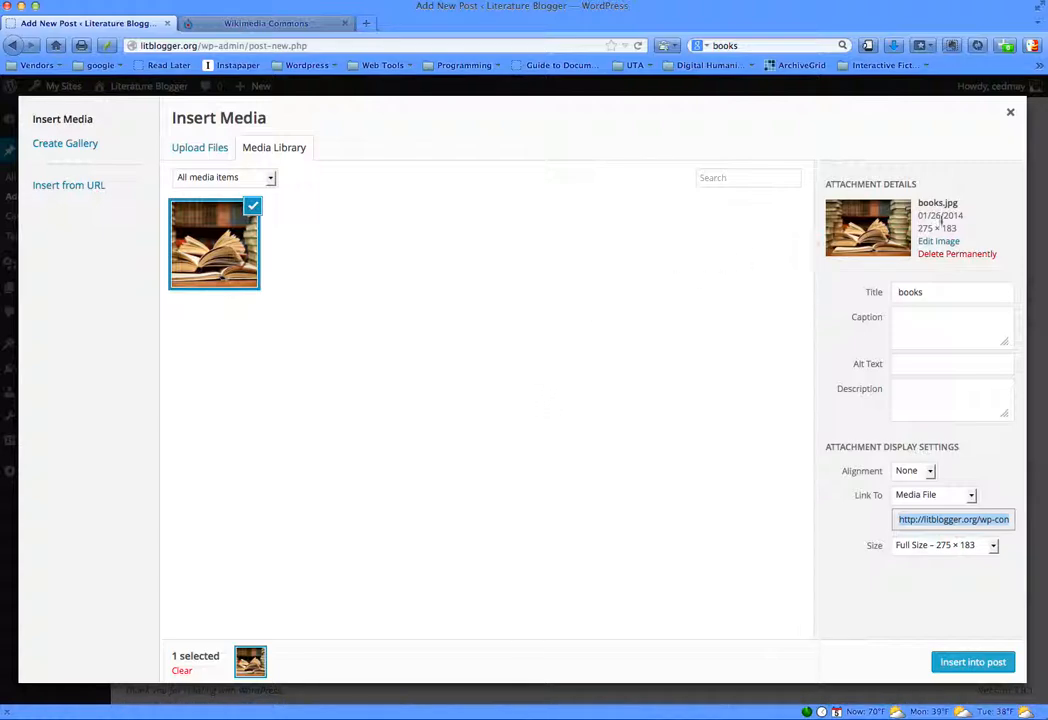
Set the books image to Left alignment and Full Size – 275 × 183, and insert it into the post.
click(927, 298)
click(931, 330)
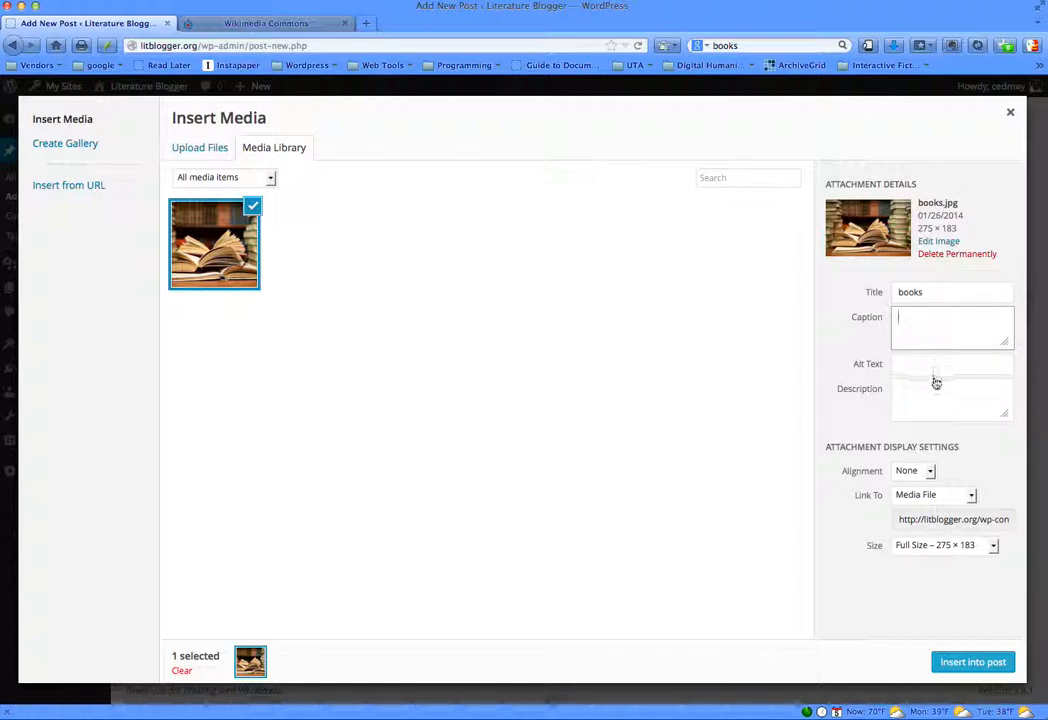
click(931, 471)
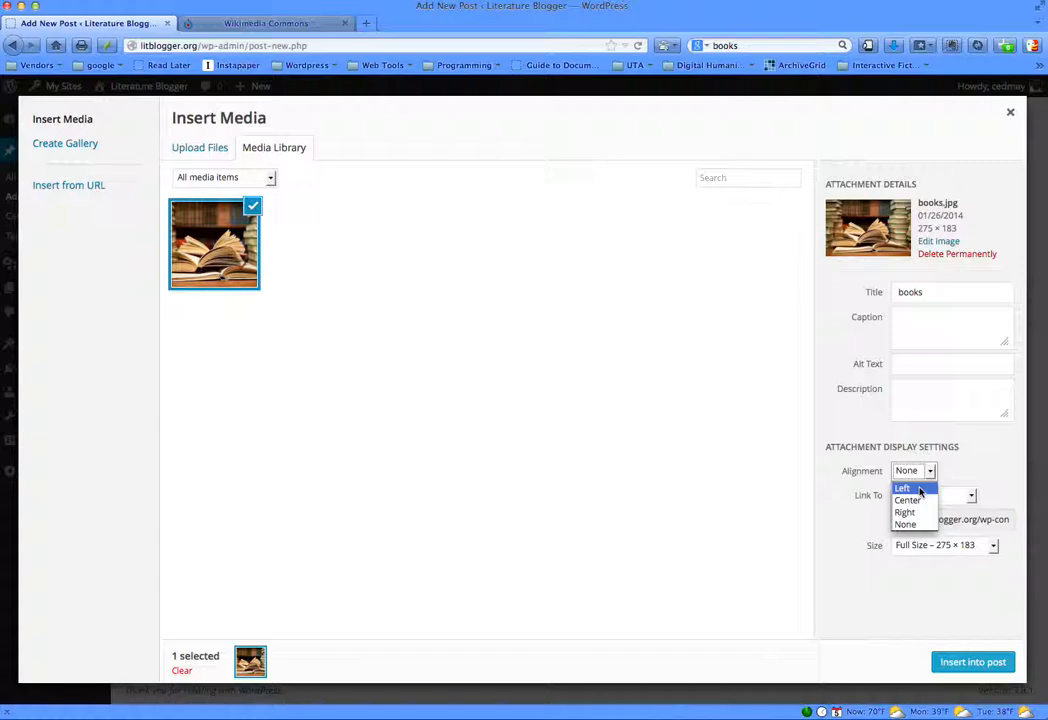
click(920, 489)
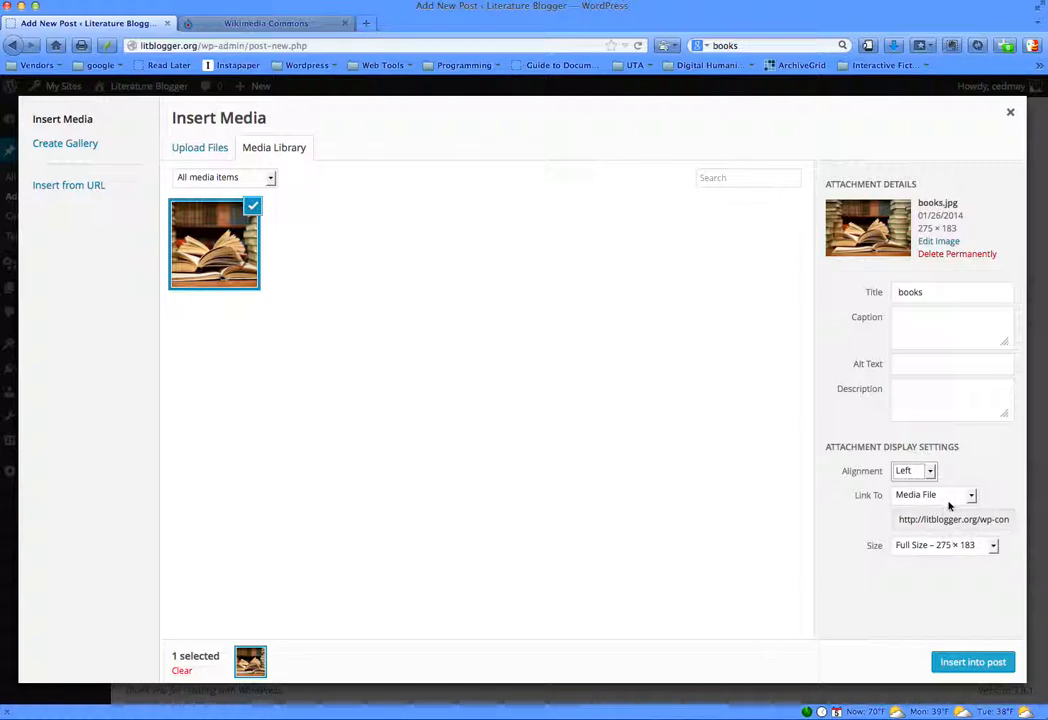
click(992, 546)
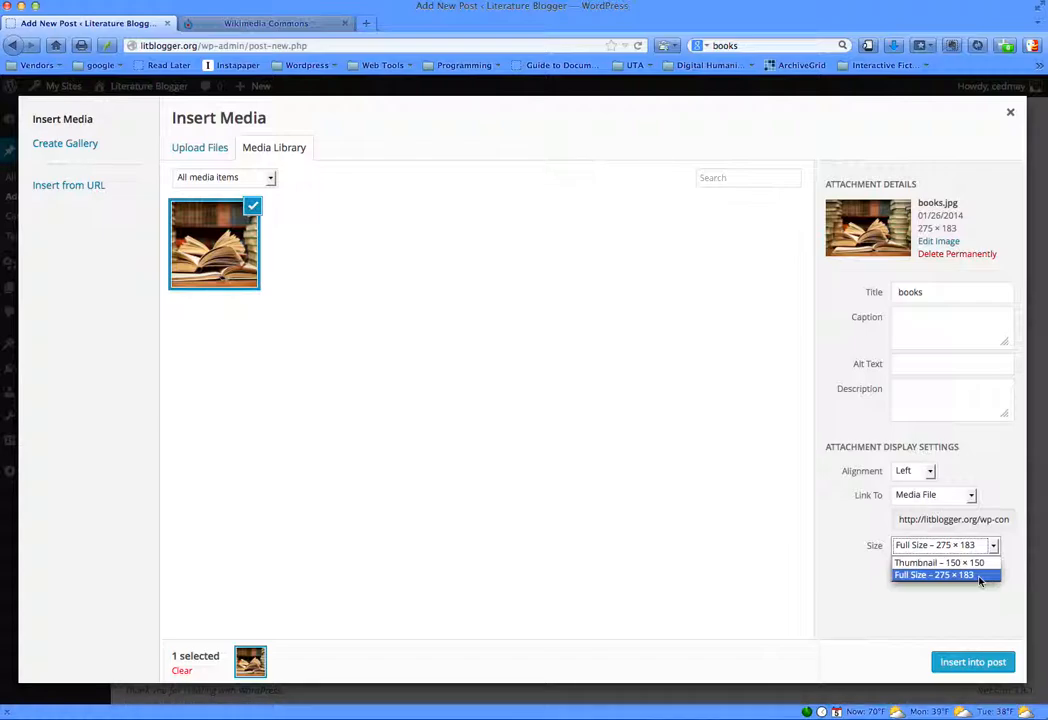
click(979, 577)
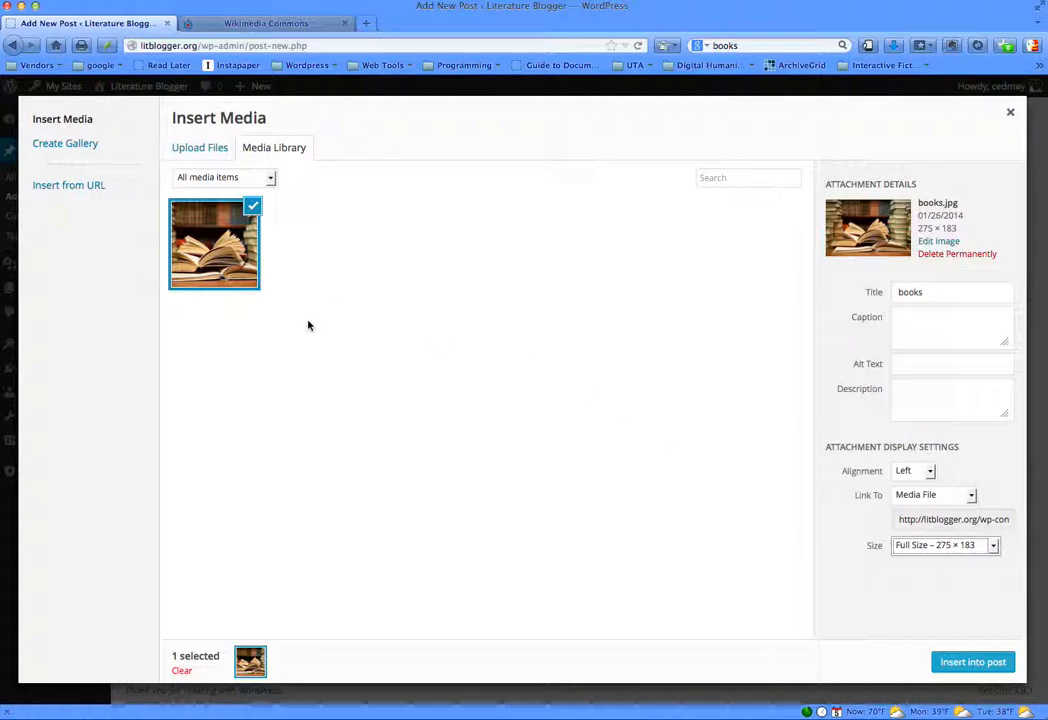
click(961, 662)
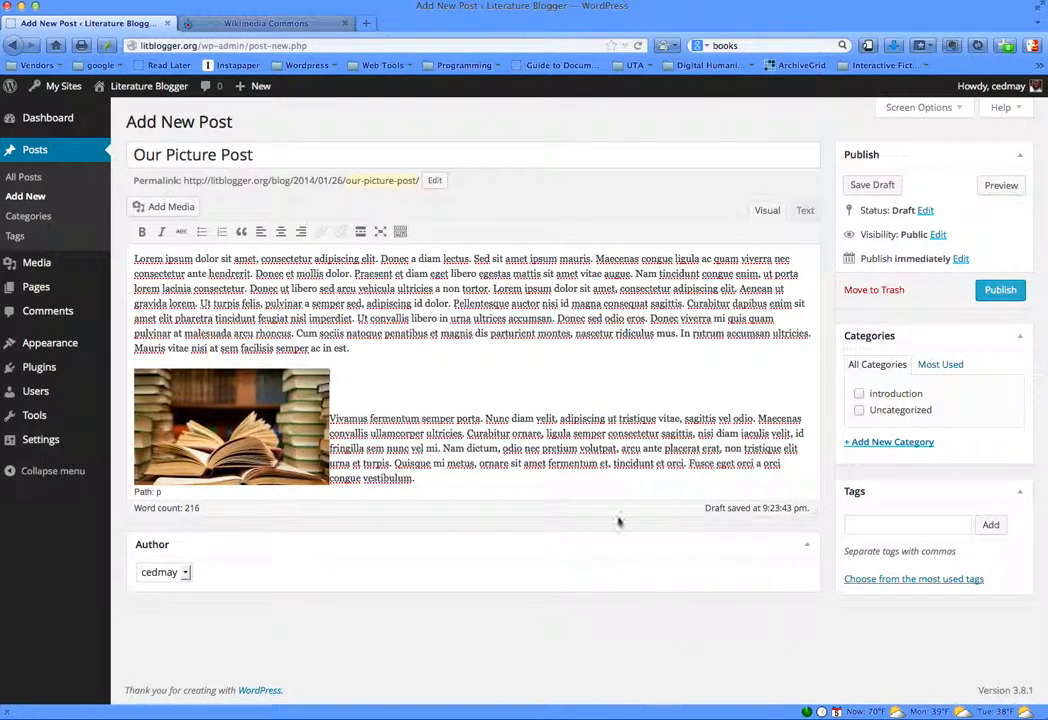
Preview the post with the books image, look over the page and close the preview.
click(1003, 186)
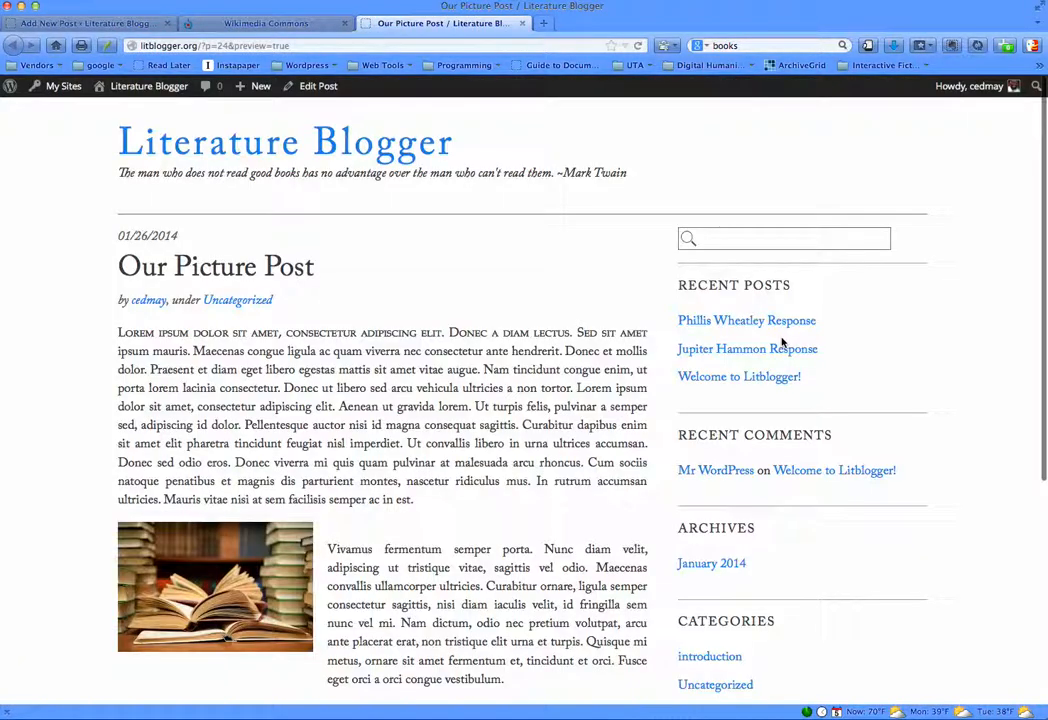
scroll(528, 522, down, 3)
scroll(529, 521, up, 3)
click(523, 23)
Delete the books image from the post body and leave an empty line between the two paragraphs.
click(296, 408)
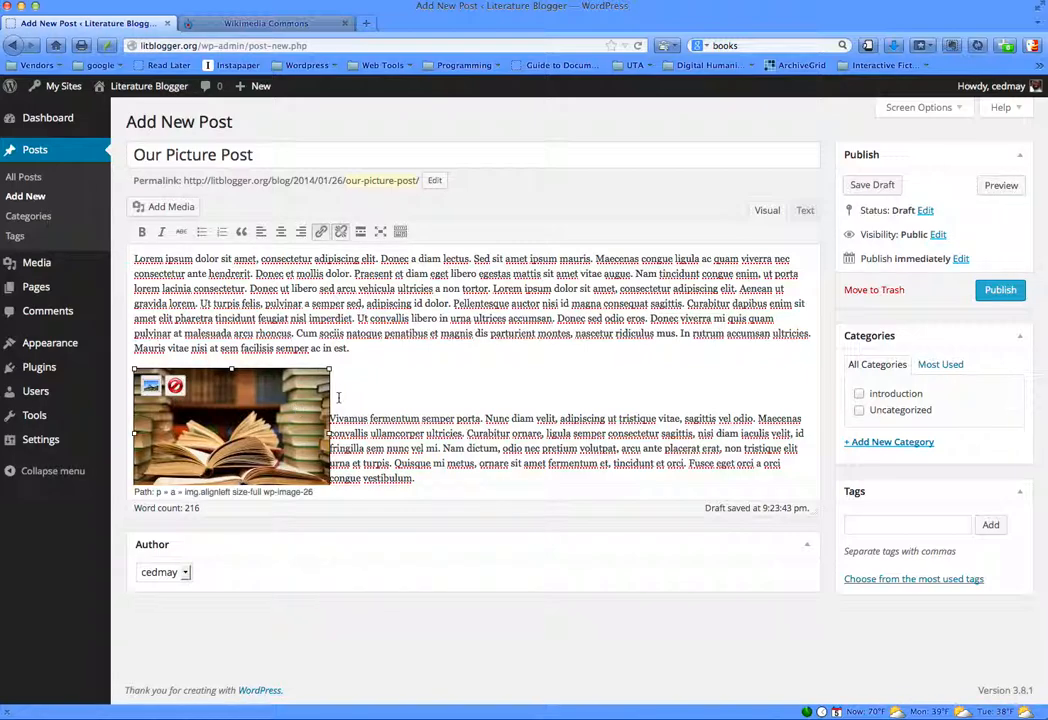
click(175, 386)
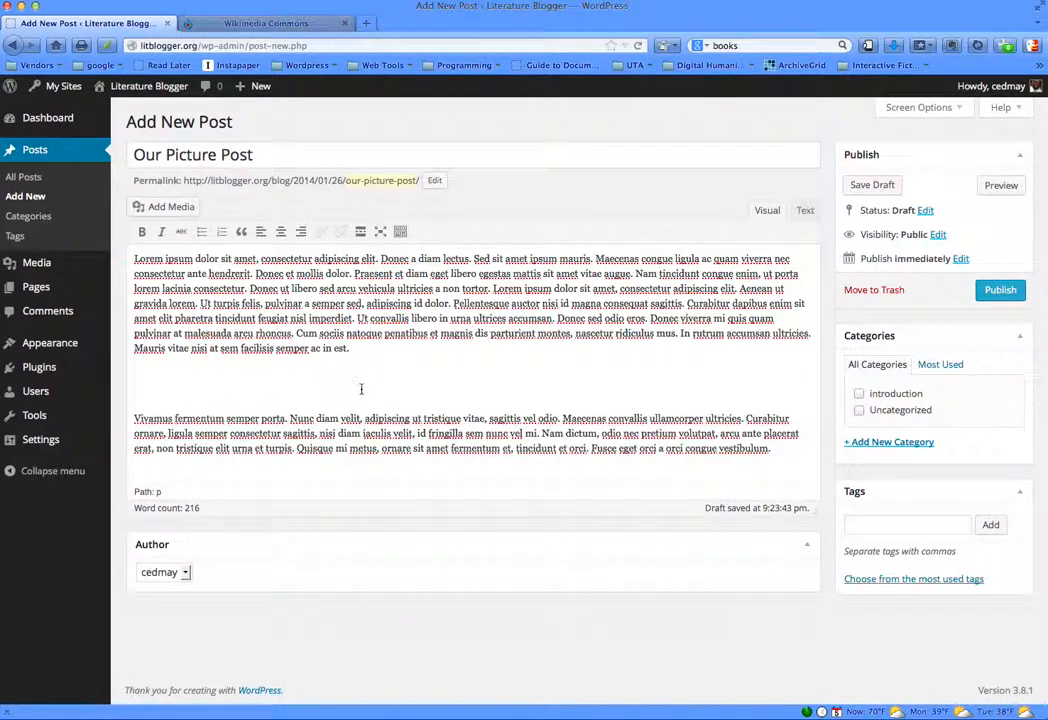
key(BackSpace)
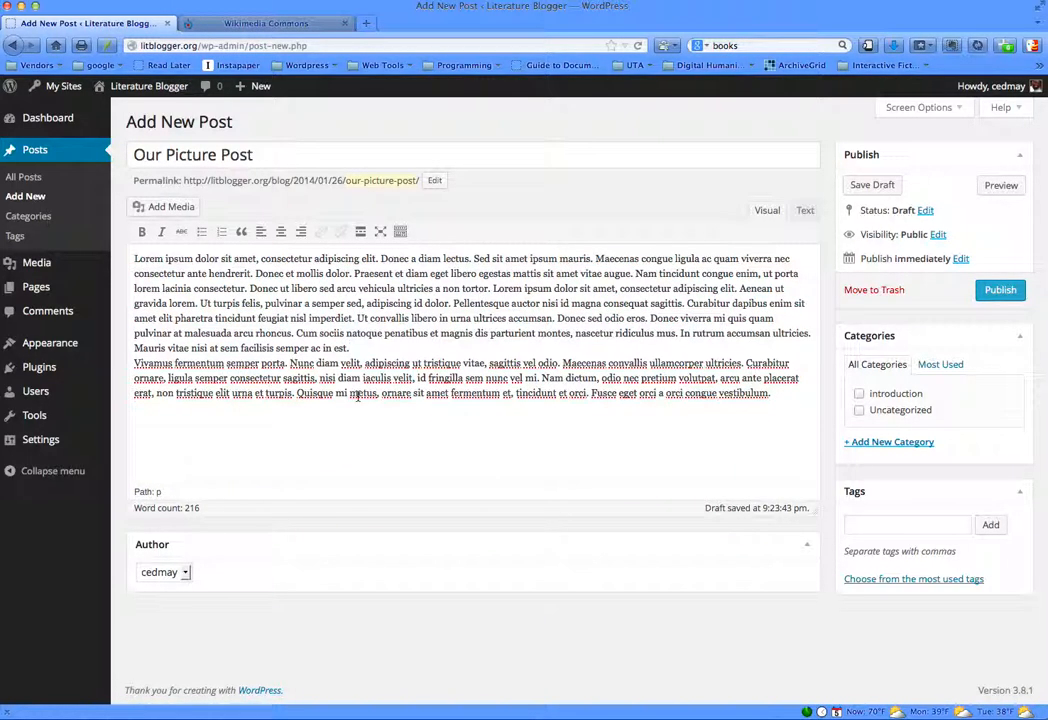
key(Return)
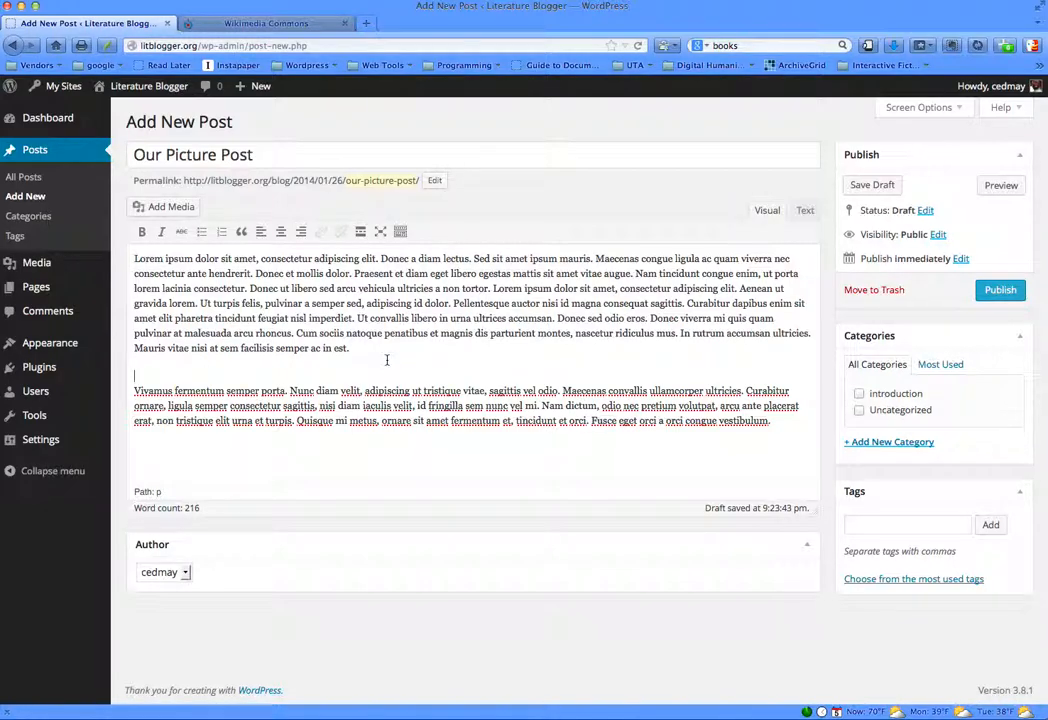
Separate the two paragraphs with an empty line in the post's Text view and return to the Visual view.
click(803, 211)
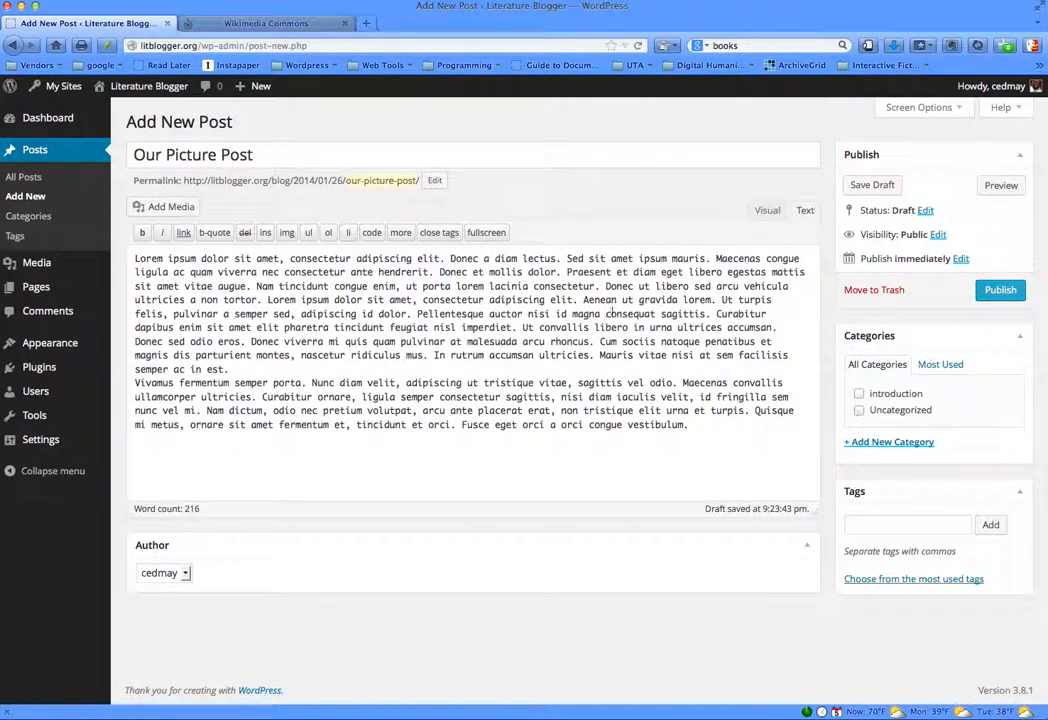
click(389, 368)
key(Return)
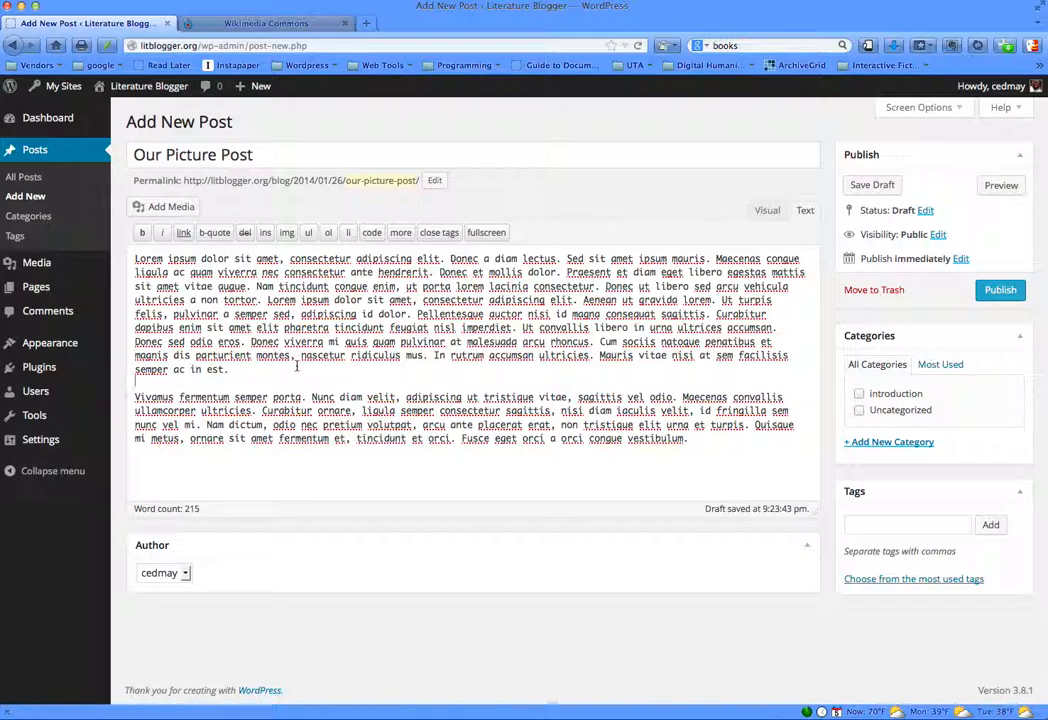
click(767, 210)
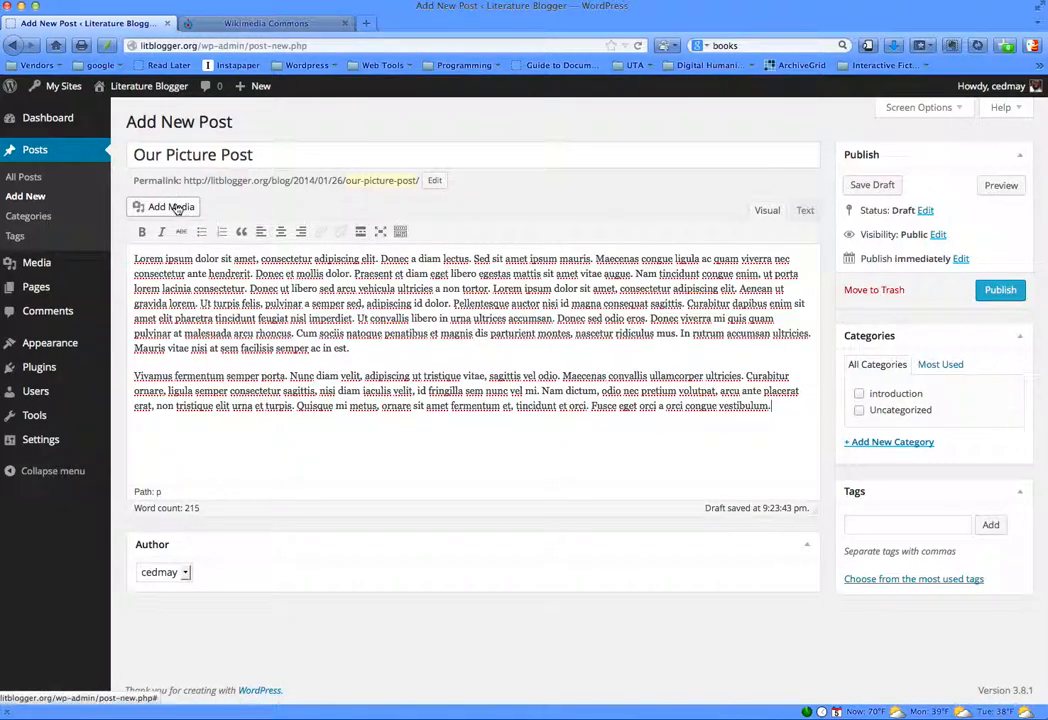
Return to the post's Text view and add another empty line between the two paragraphs.
click(805, 212)
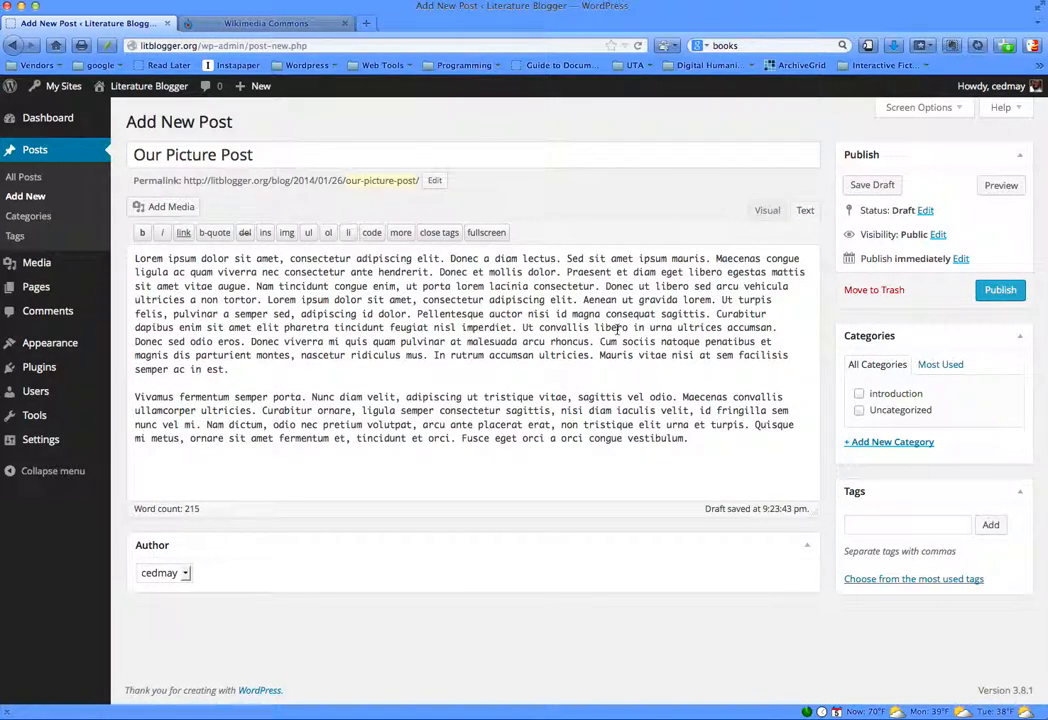
click(417, 371)
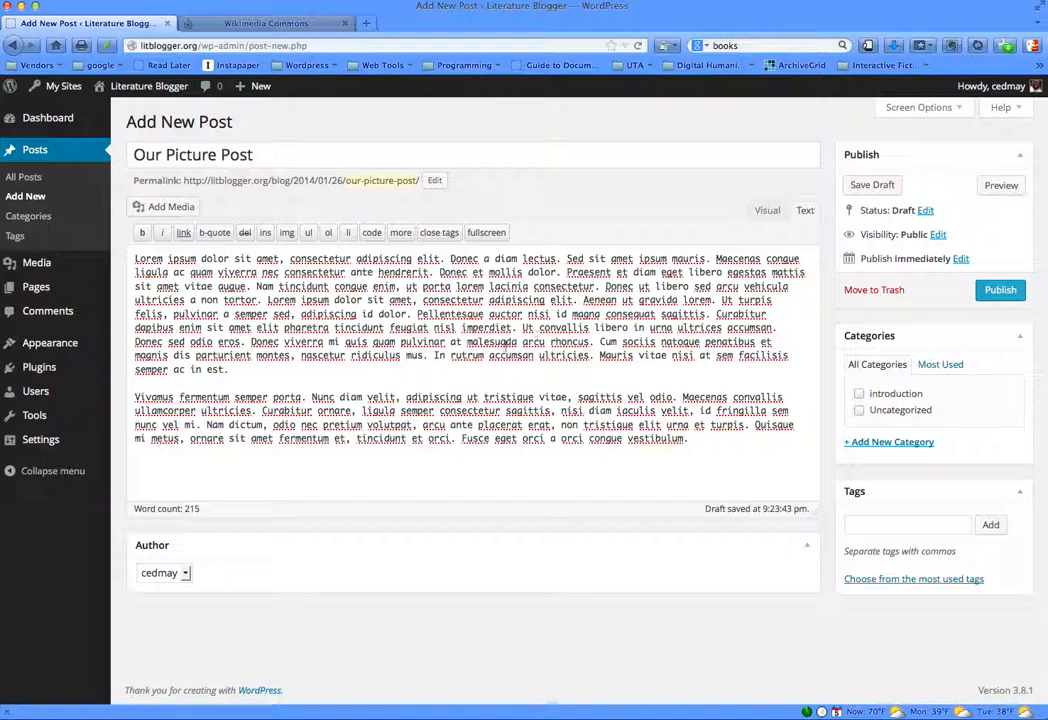
click(281, 380)
key(Return)
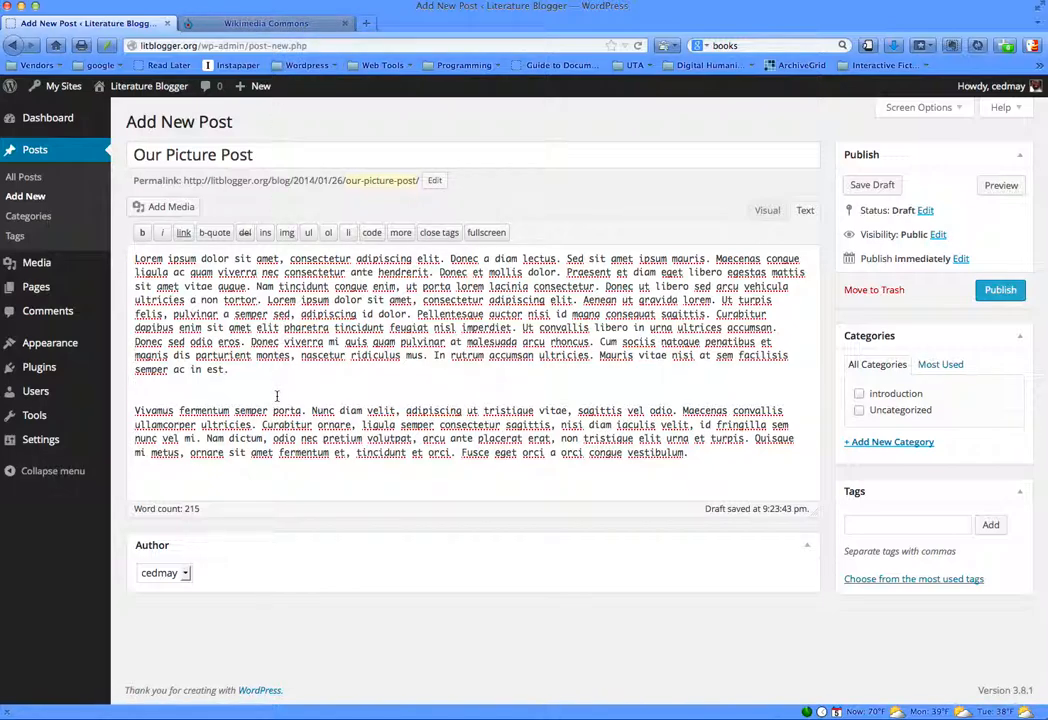
Switch to Wikimedia Commons, open its images category and search the site for "books".
click(300, 24)
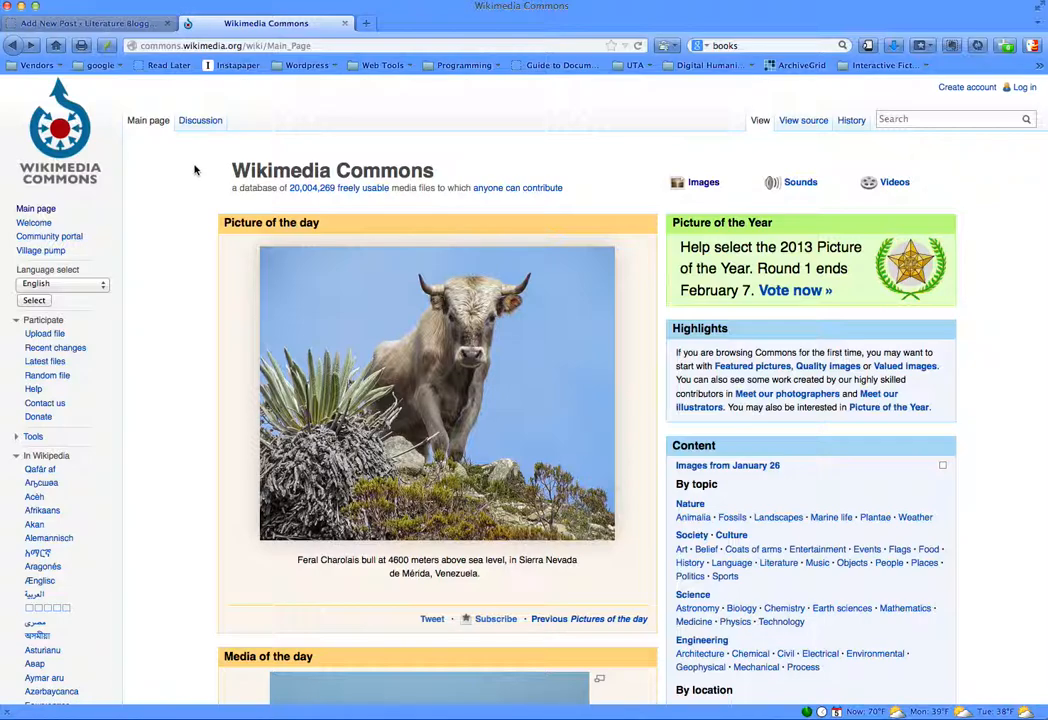
click(699, 186)
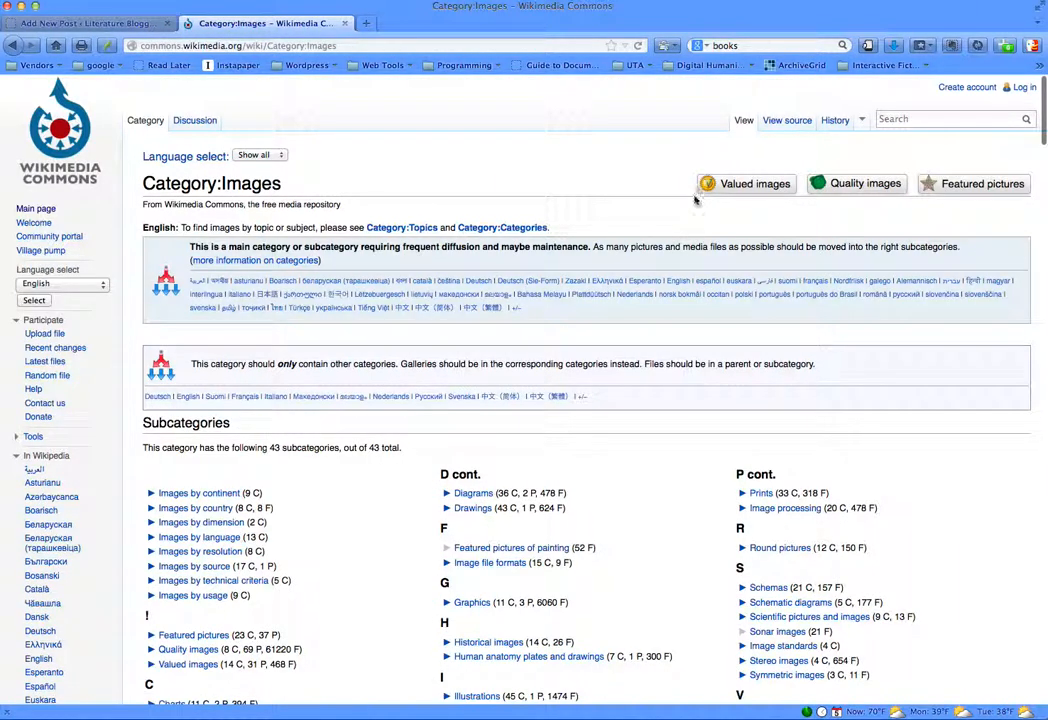
text(books)
key(Return)
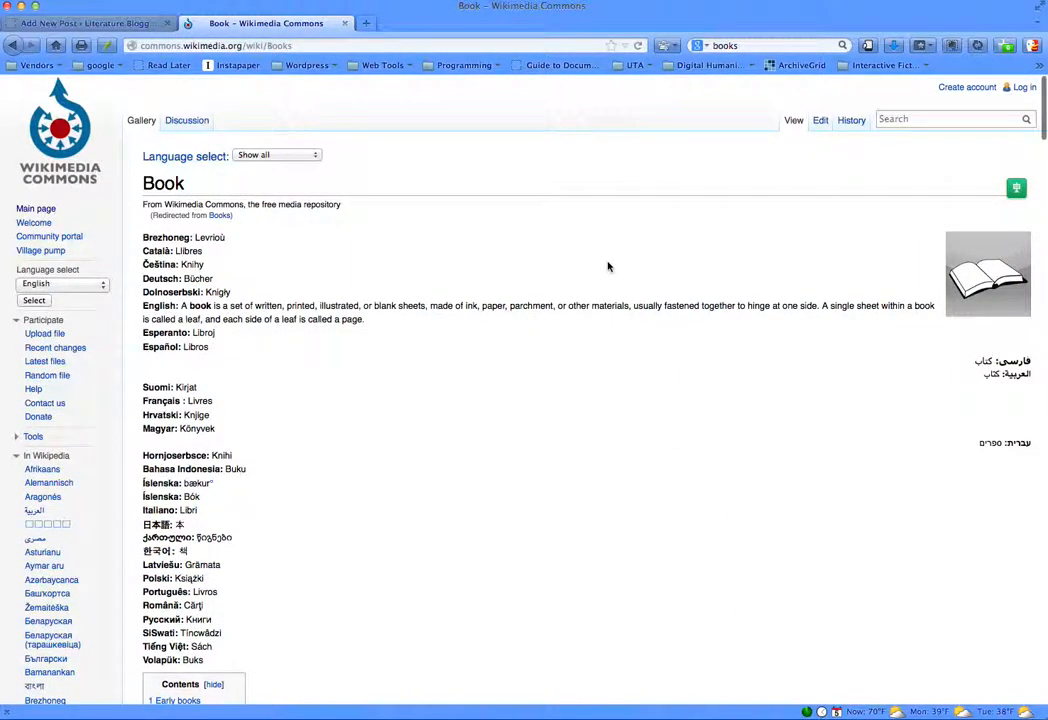
Browse the early books gallery on the Book page and open the file page of the Vatican Vergil (5th century) image.
scroll(613, 264, down, 10)
scroll(608, 268, down, 3)
scroll(606, 267, up, 3)
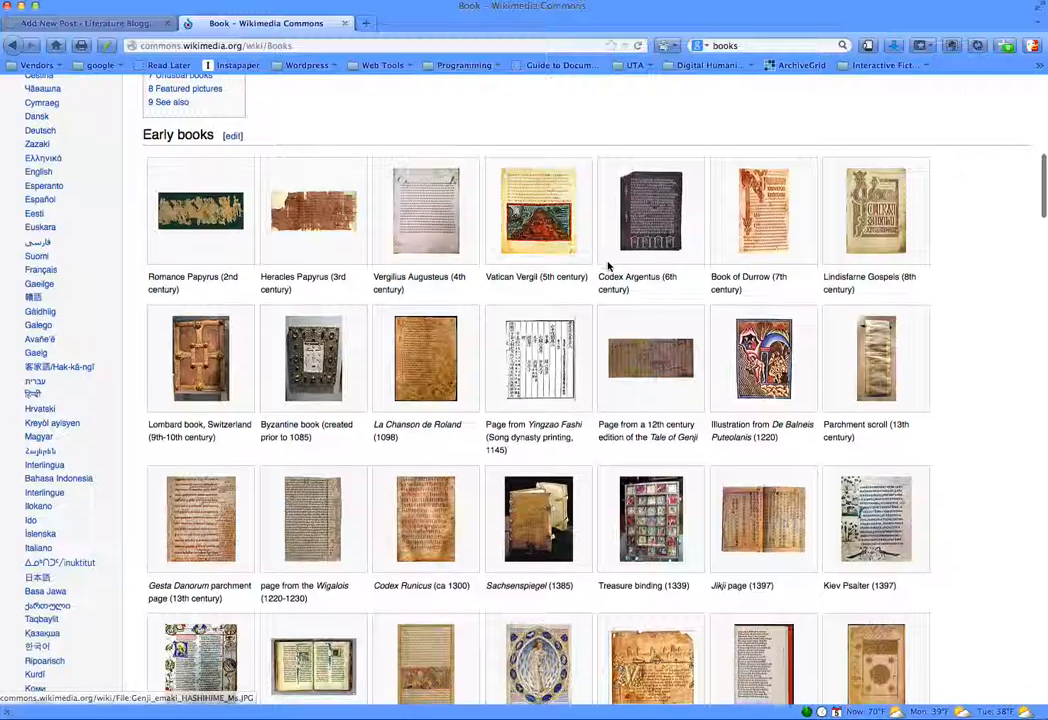
scroll(600, 268, down, 4)
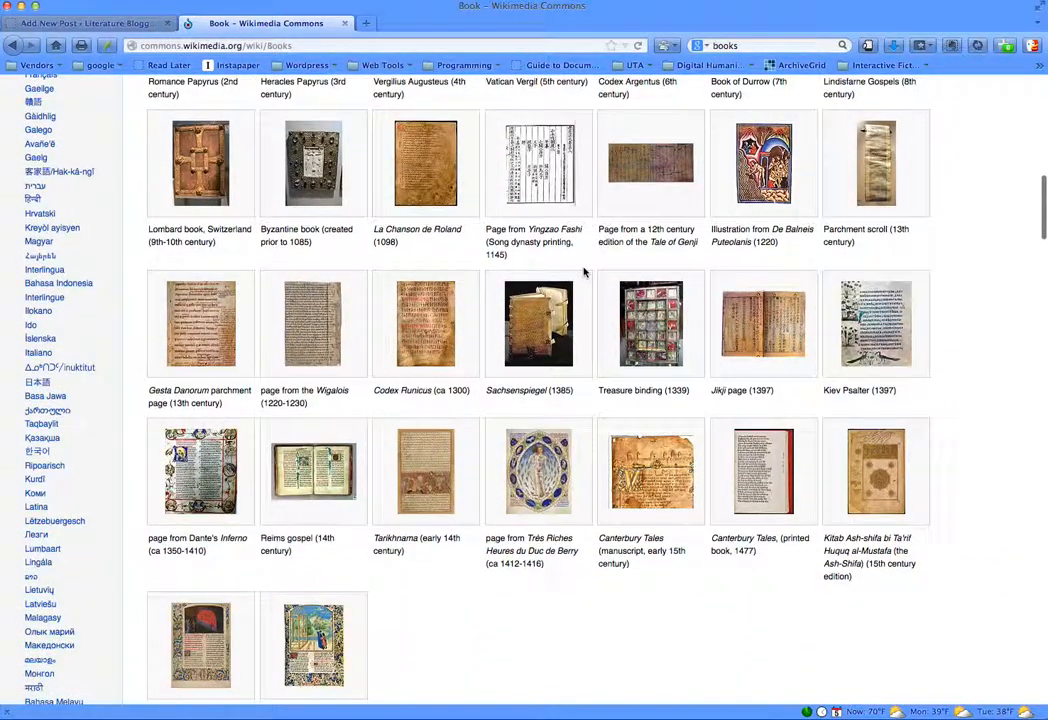
scroll(585, 268, up, 5)
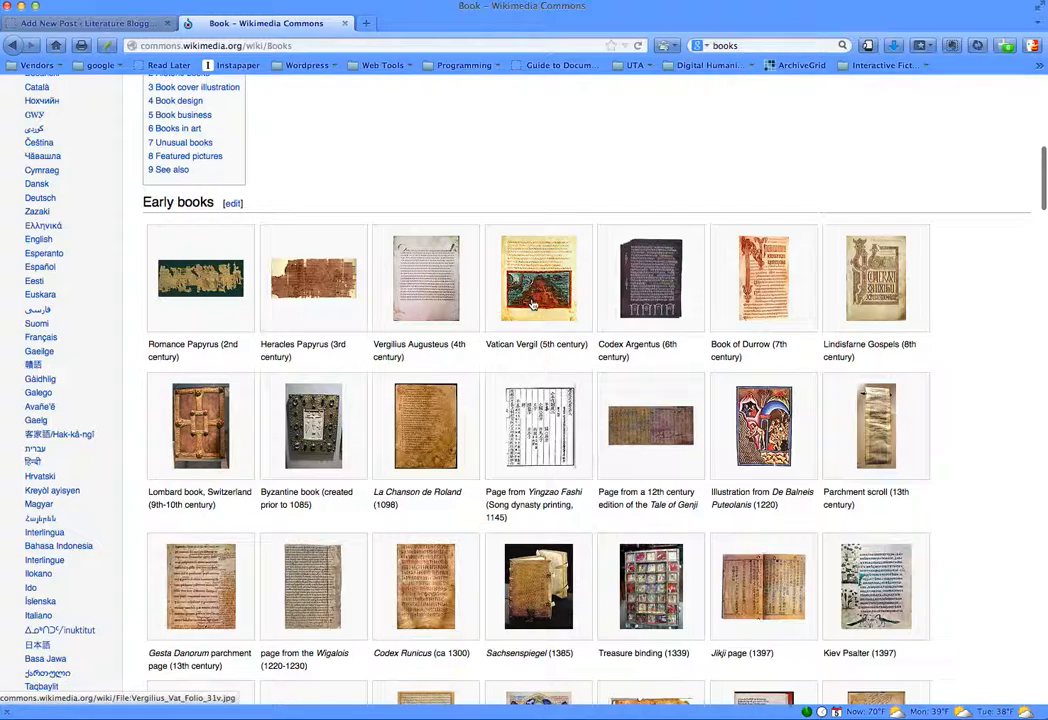
click(545, 300)
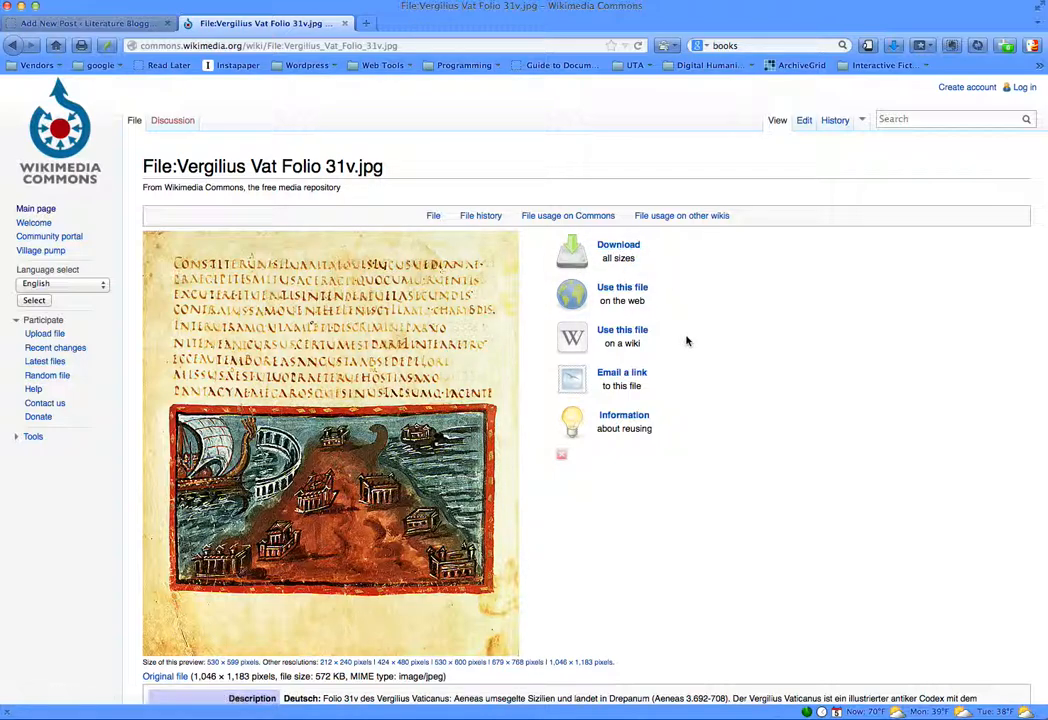
click(125, 24)
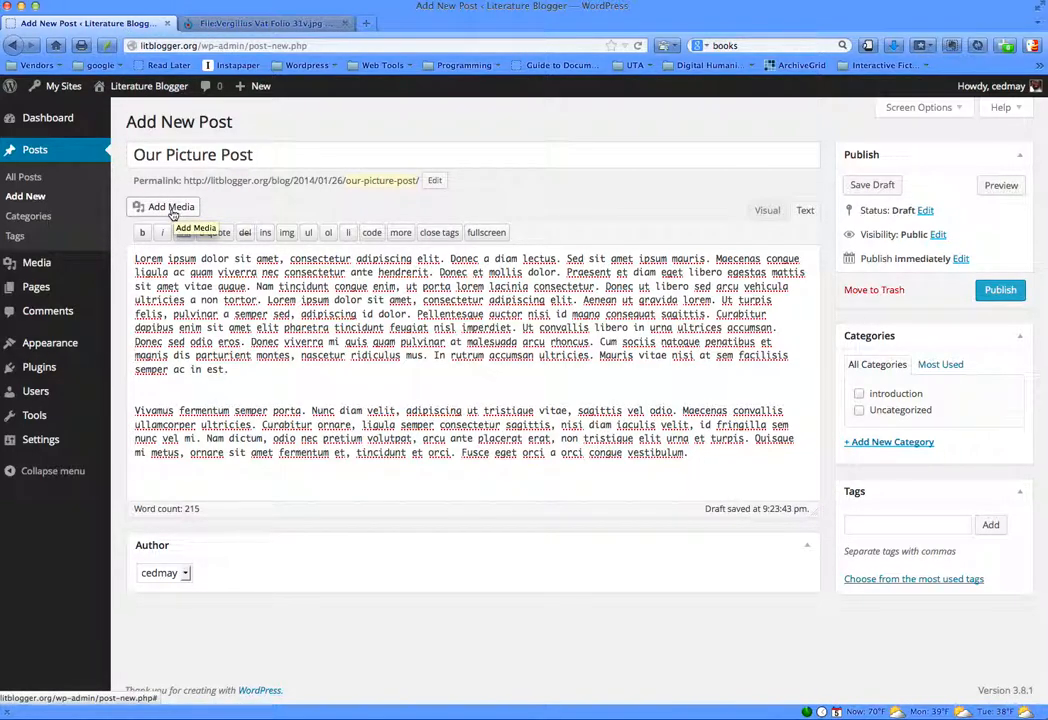
click(215, 23)
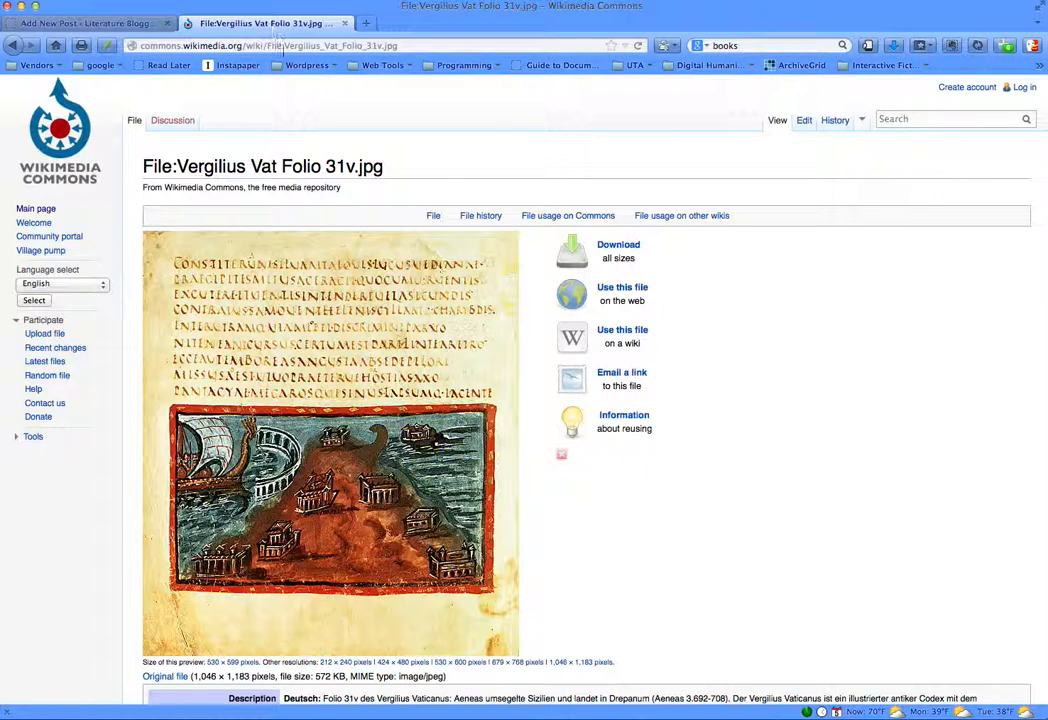
click(100, 24)
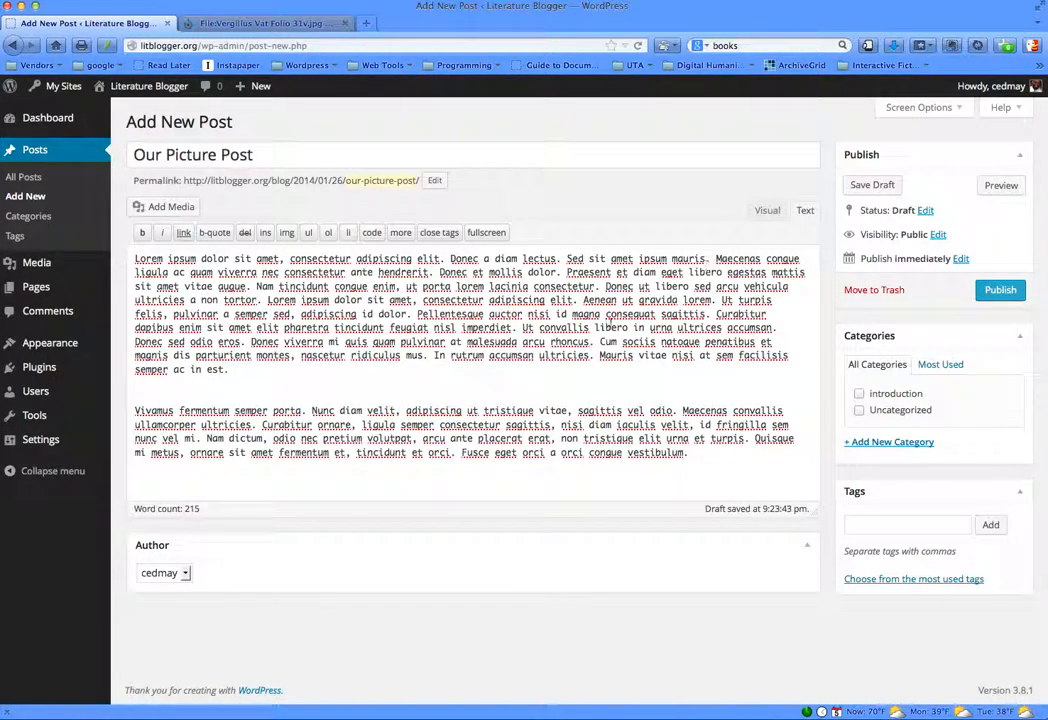
click(274, 28)
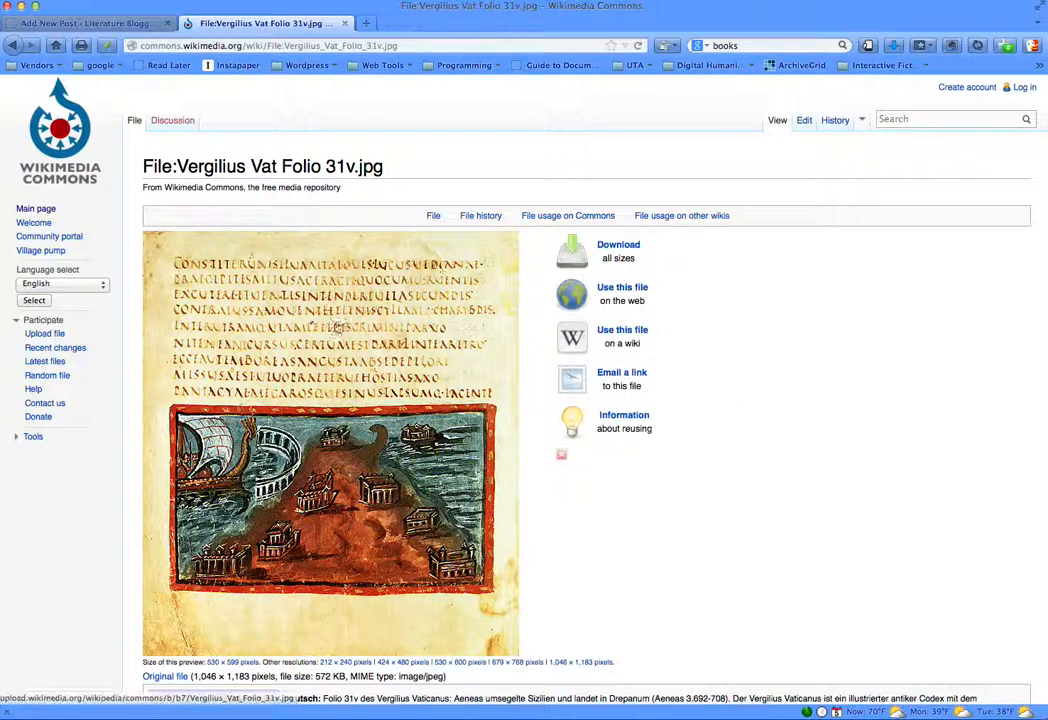
click(105, 28)
click(254, 28)
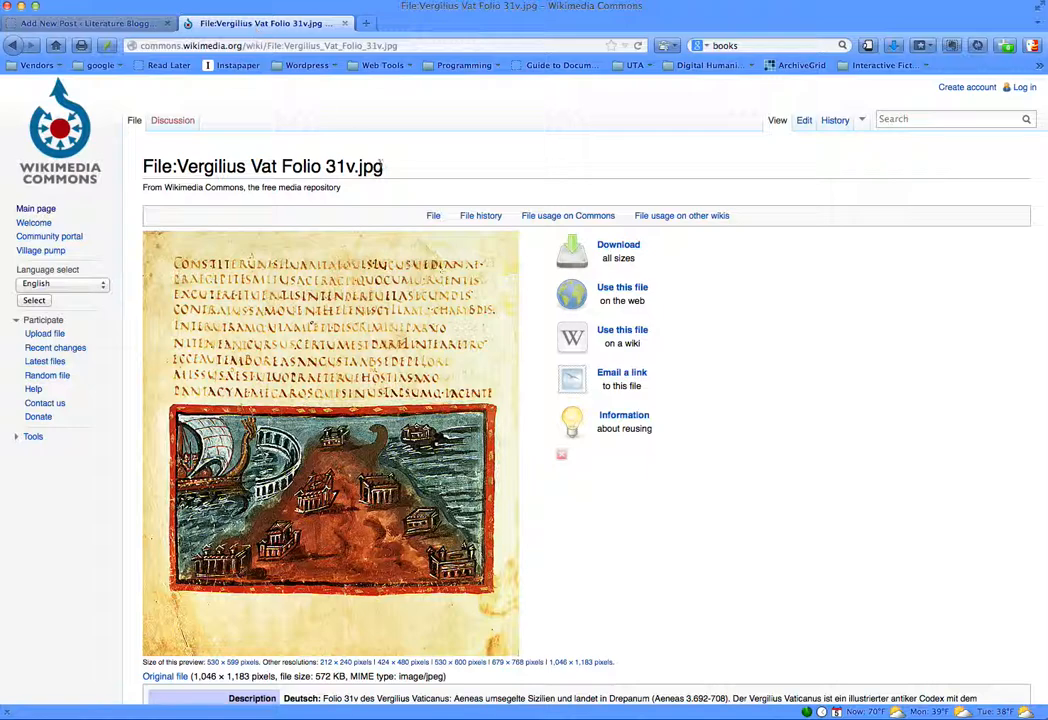
Copy the 512px wide HTML embed code for using the Vergilius Vat Folio 31v.jpg file on the web, and close the dialog.
click(621, 287)
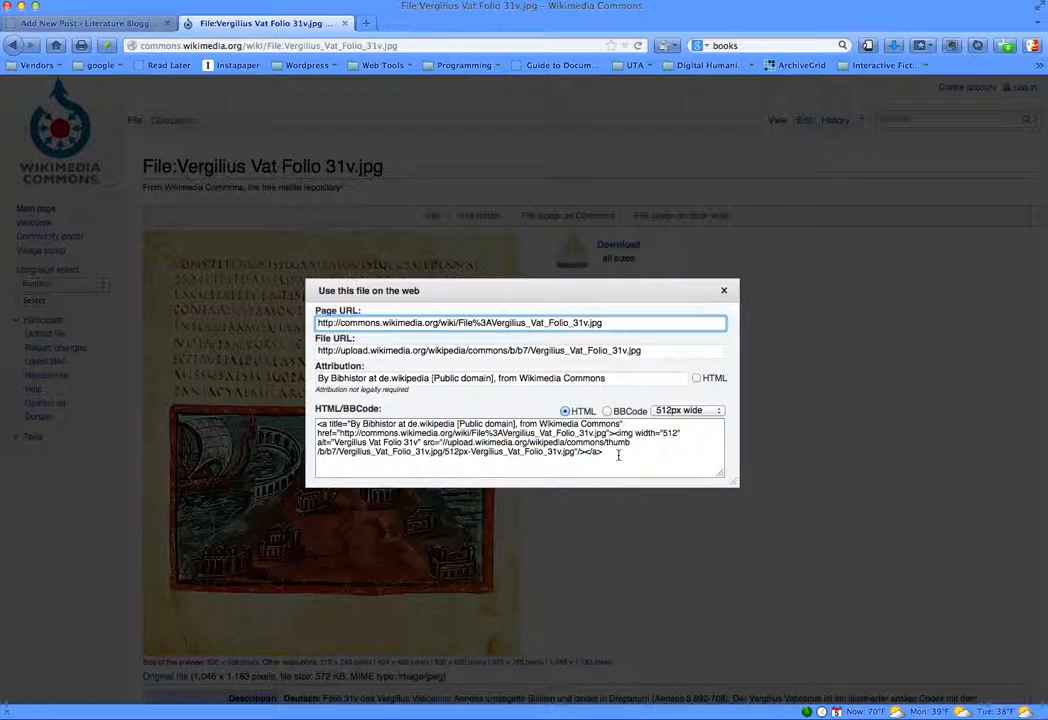
drag(617, 455, 328, 420)
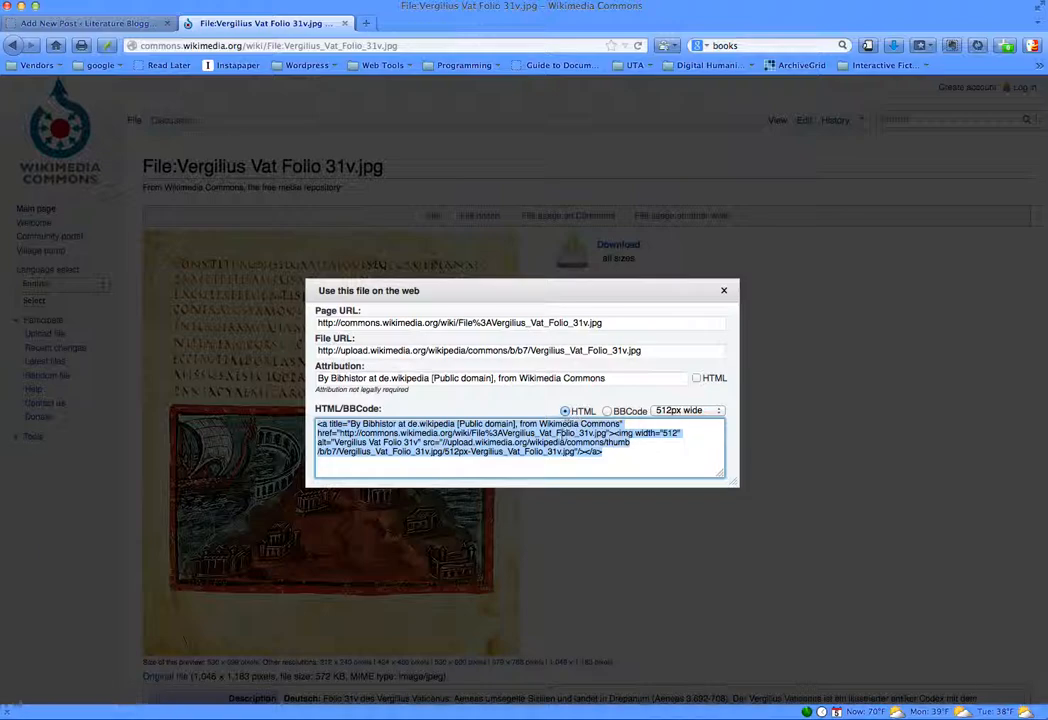
right_click(564, 438)
click(596, 495)
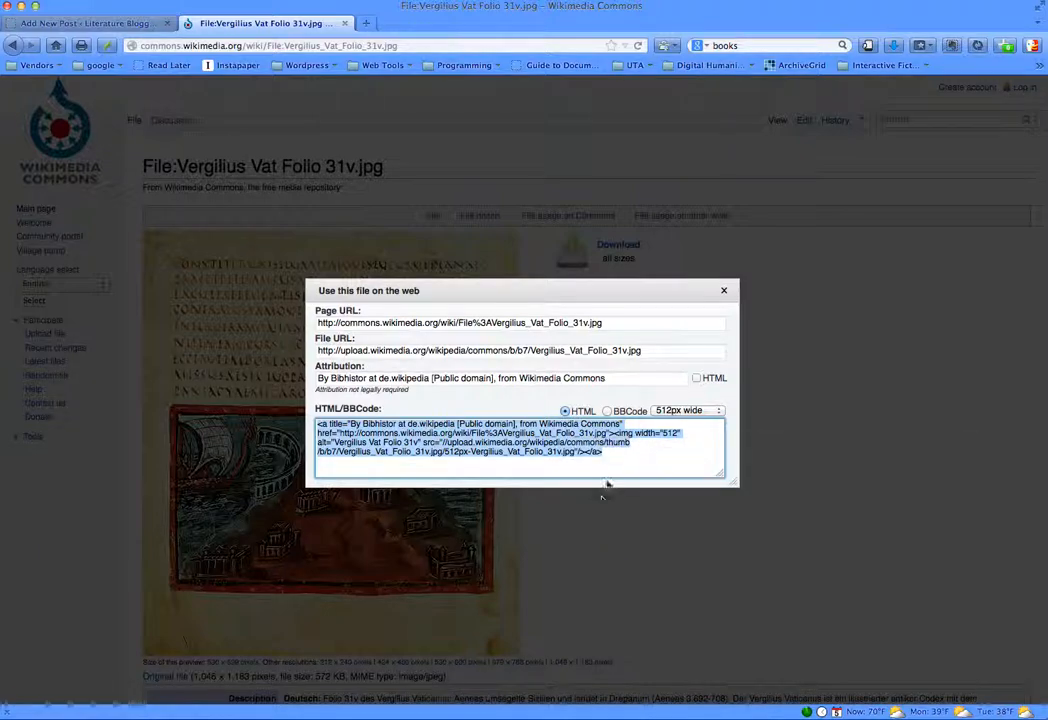
click(724, 290)
Paste the copied embed code between the post's two paragraphs in the Text view and put an empty line above it.
click(85, 22)
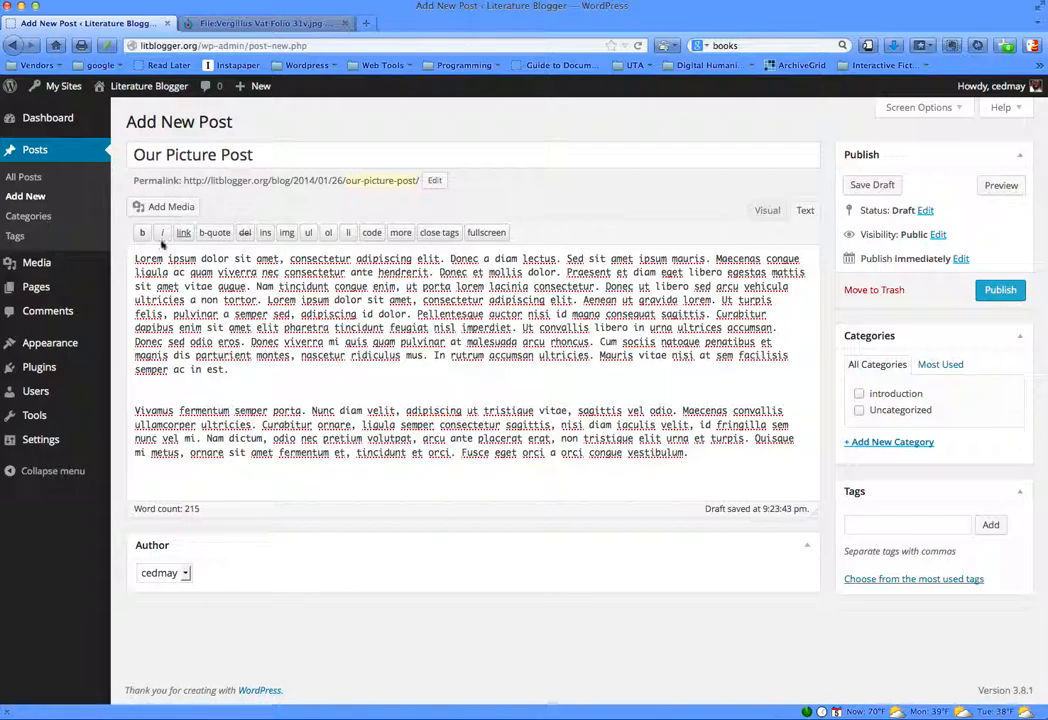
right_click(203, 396)
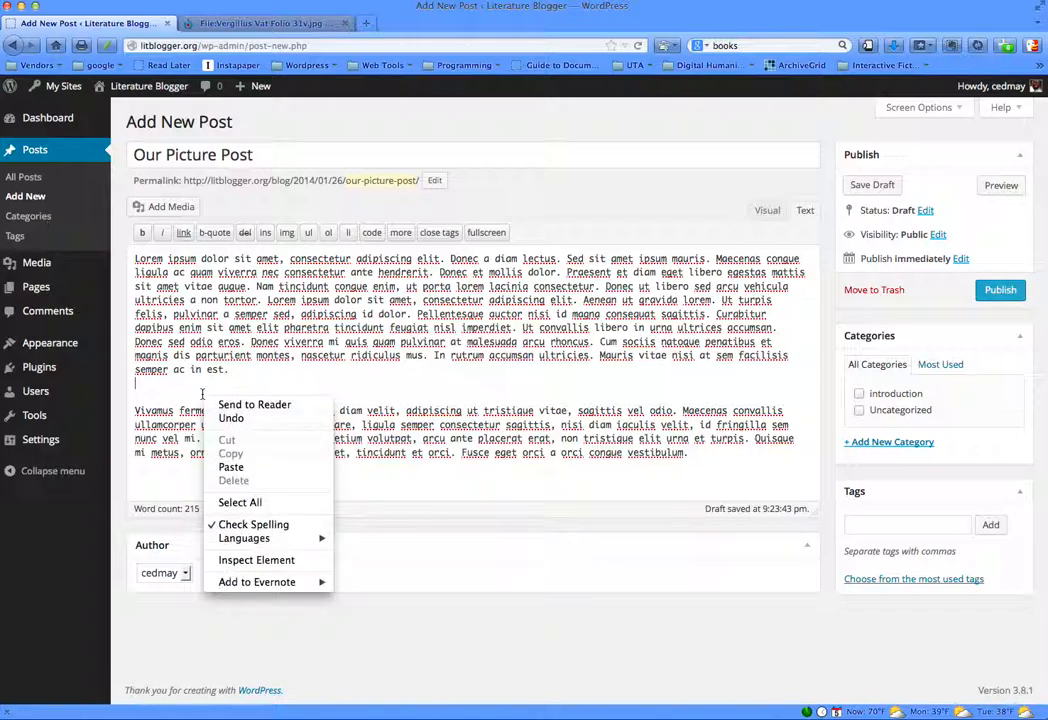
click(227, 465)
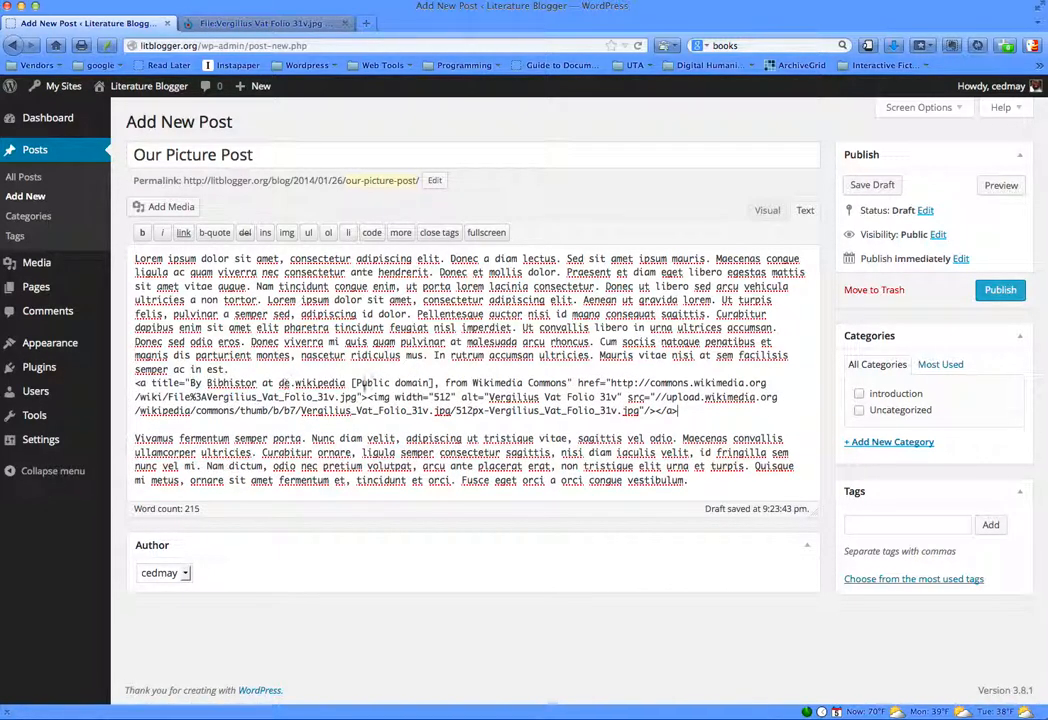
key(Return)
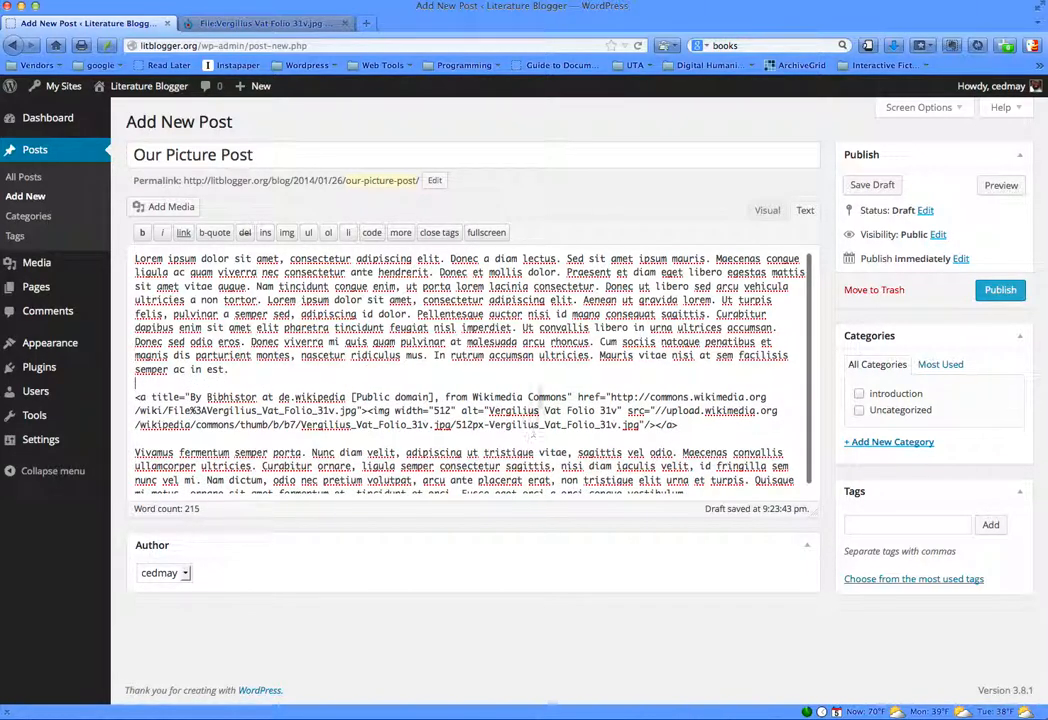
Preview the post and examine the size and placement of the embedded manuscript image between the two paragraphs.
click(1000, 190)
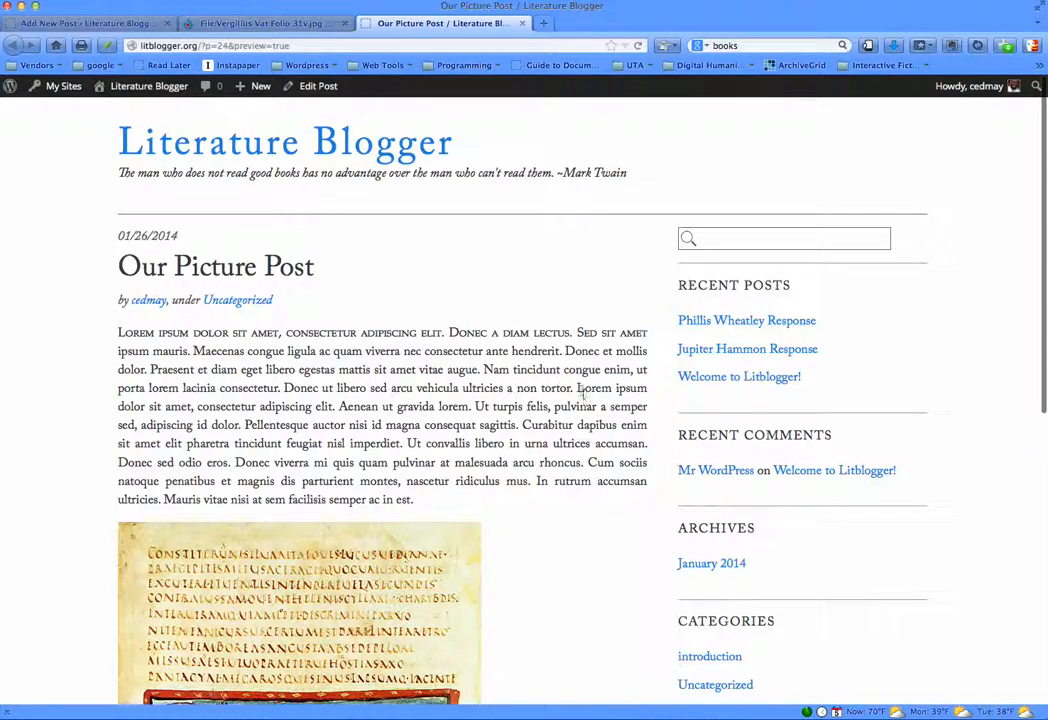
scroll(582, 414, down, 5)
scroll(582, 414, up, 2)
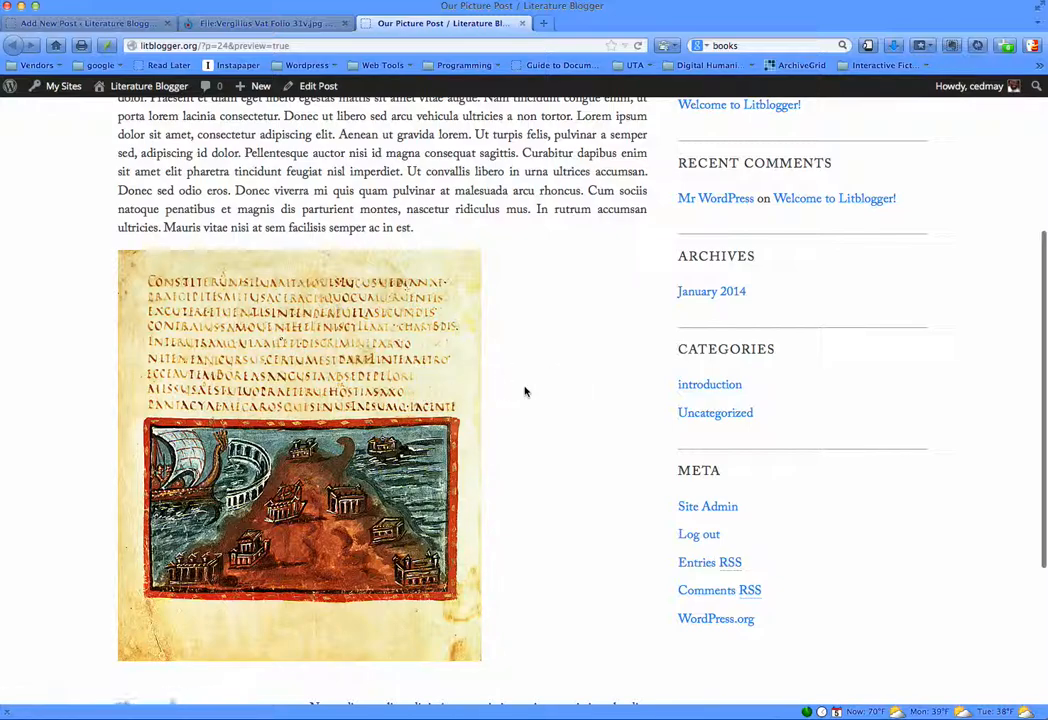
scroll(524, 392, down, 1)
scroll(524, 392, down, 1)
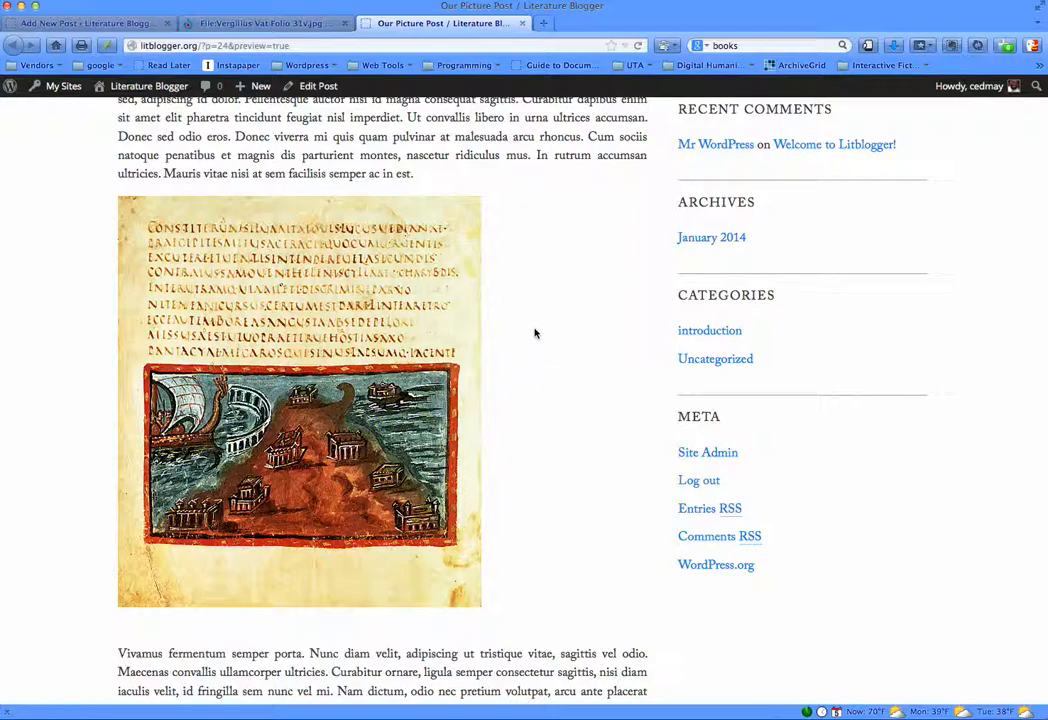
scroll(536, 333, up, 10)
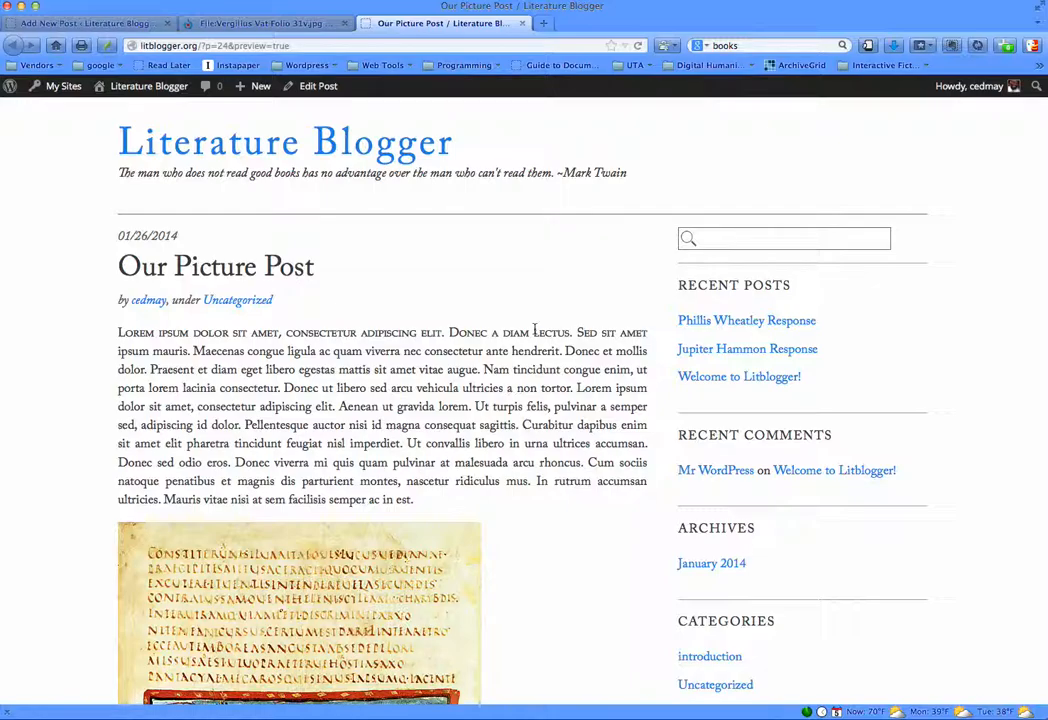
scroll(536, 333, down, 5)
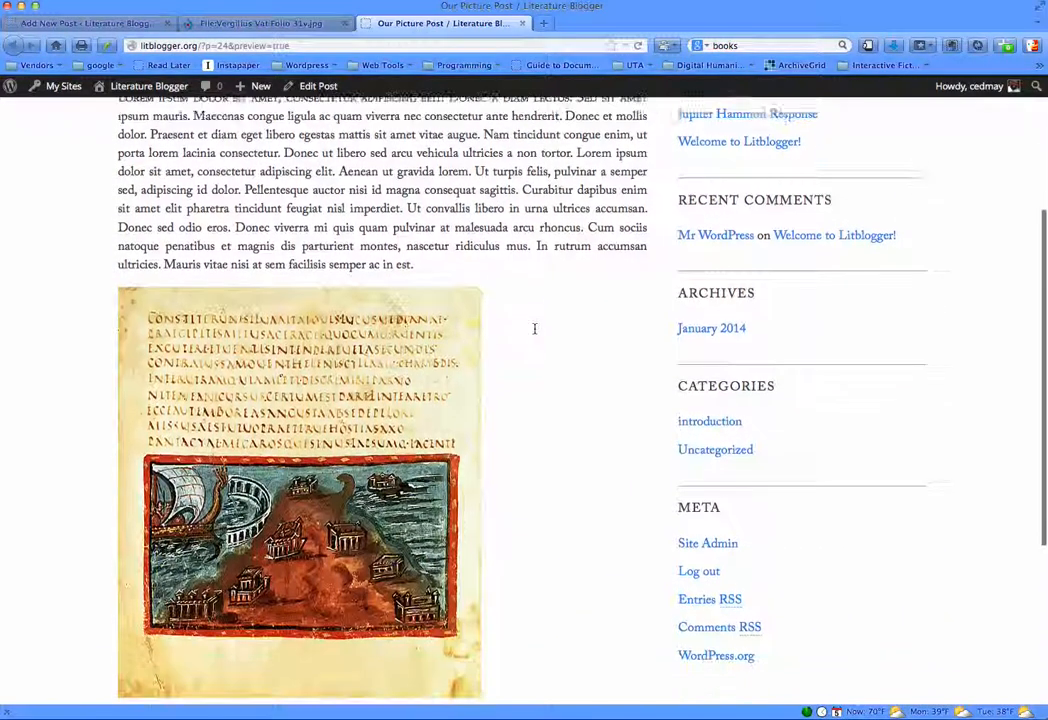
scroll(533, 332, up, 3)
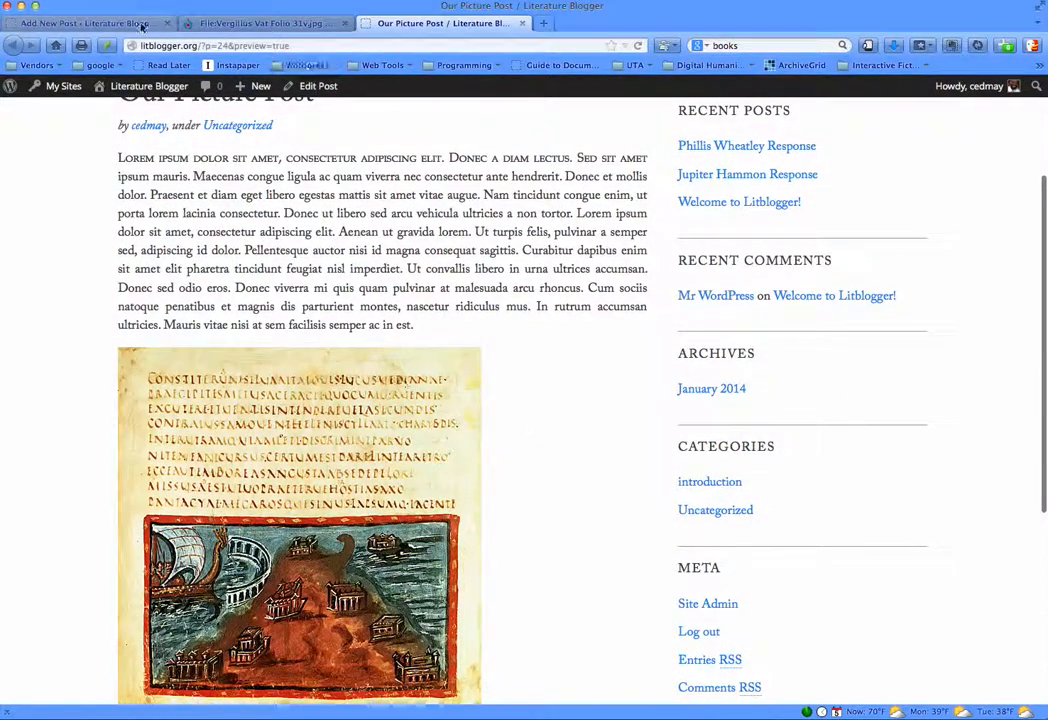
click(110, 22)
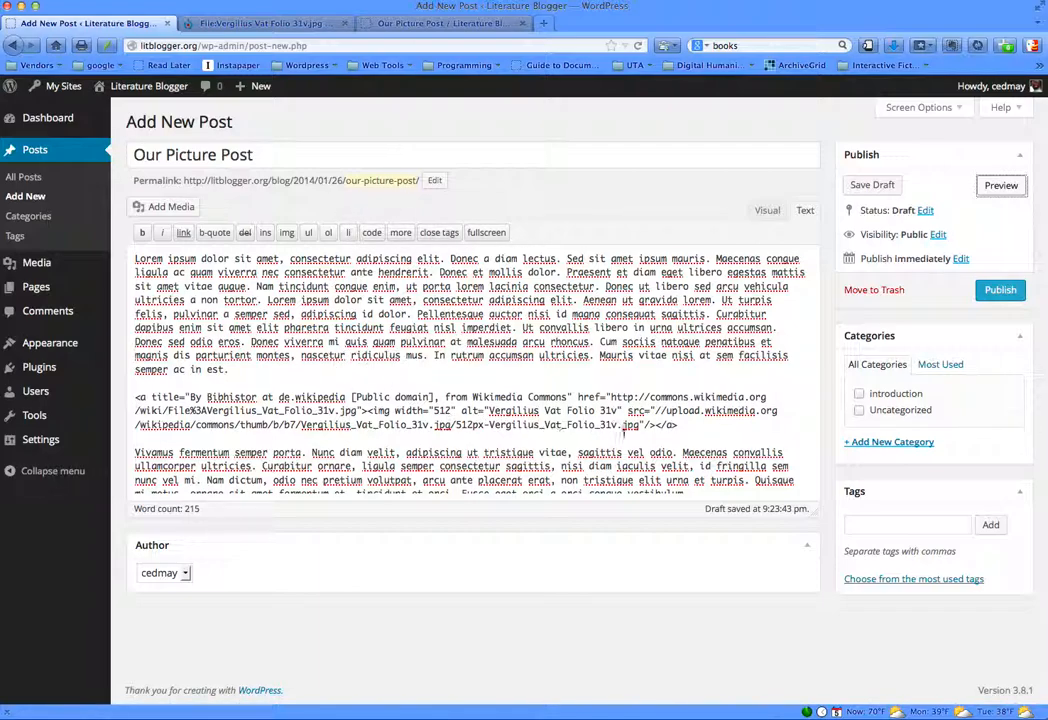
click(432, 30)
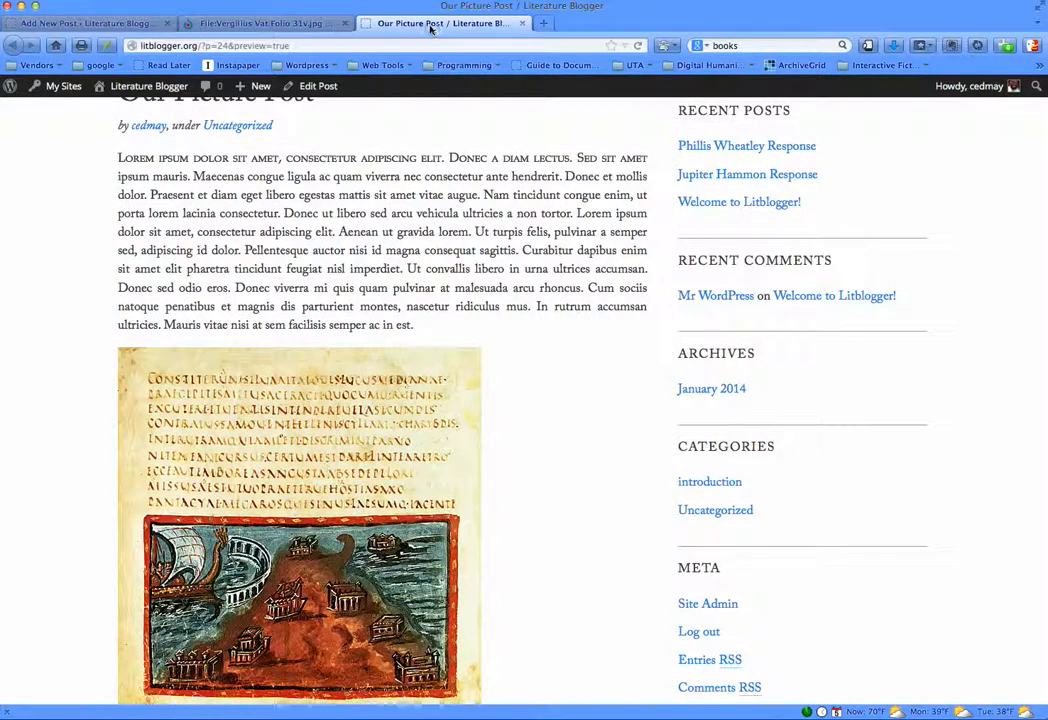
Return to the post editor and set the img width in the manuscript image's embed code to 300.
click(129, 25)
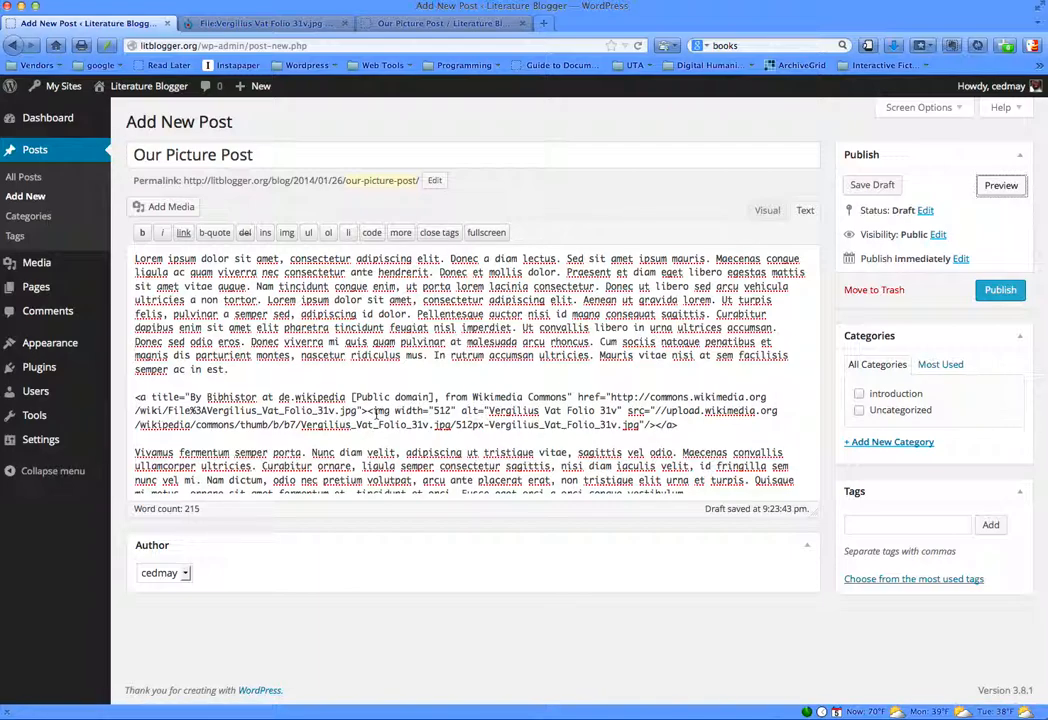
drag(372, 411, 462, 424)
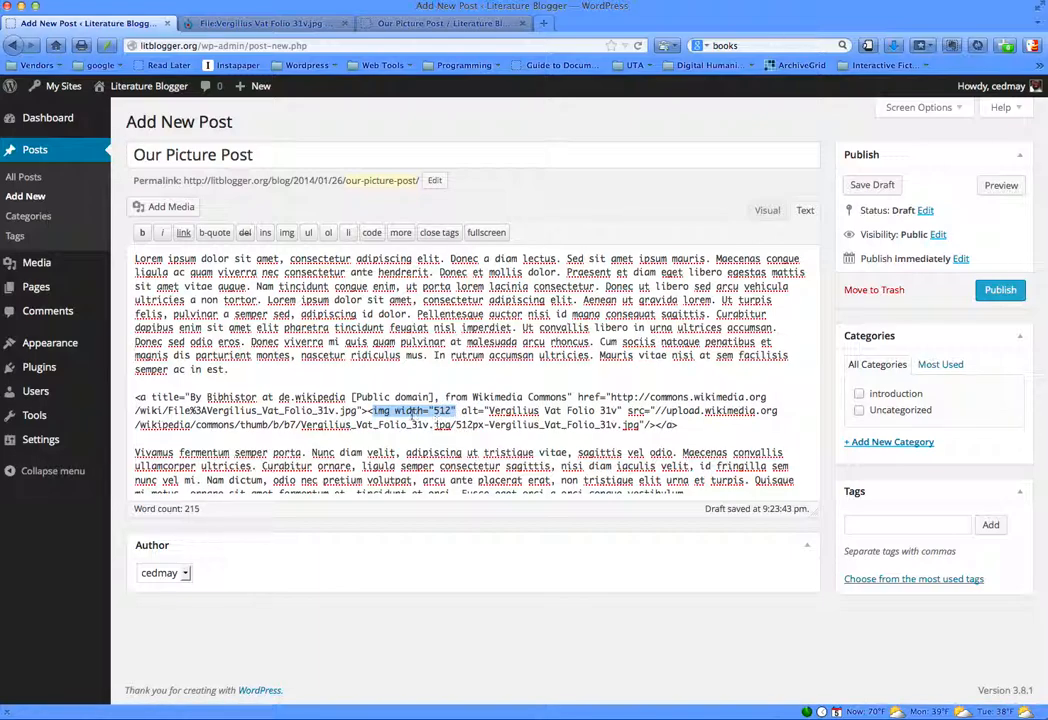
click(449, 412)
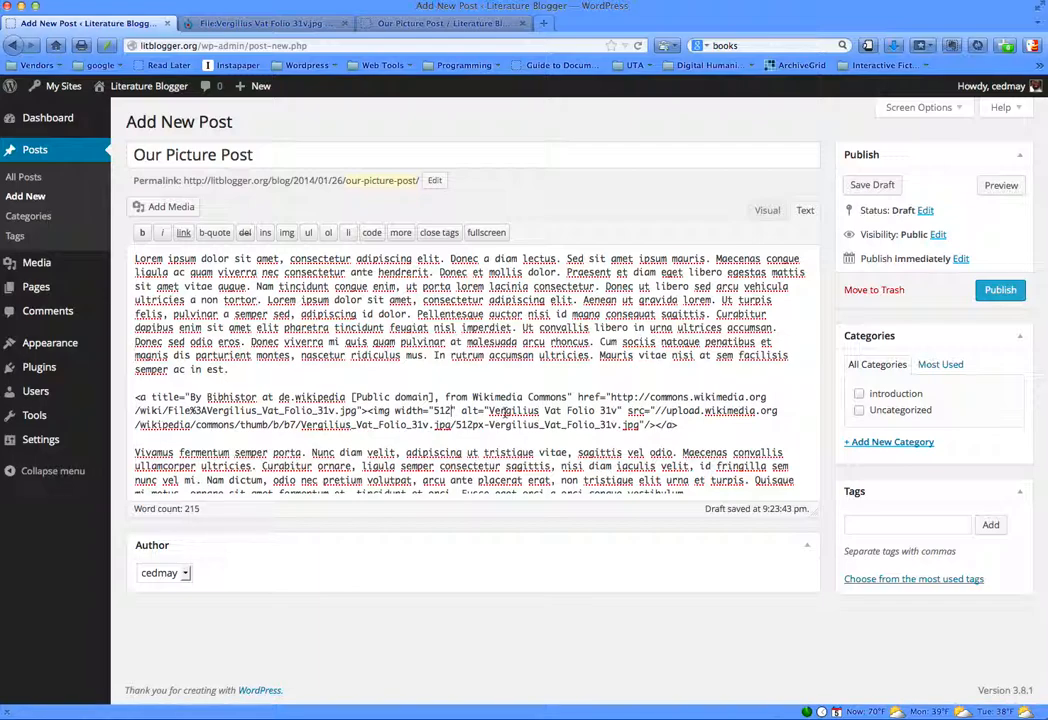
key(BackSpace)
key(BackSpace)
key(BackSpace)
text(300)
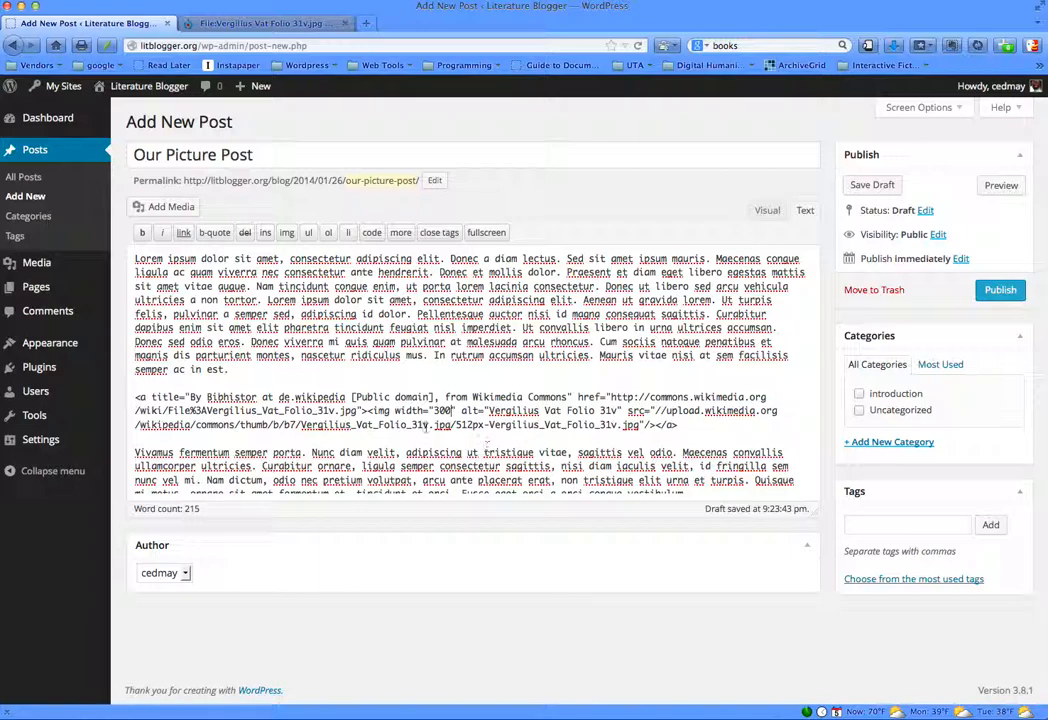
Preview the post again and check how the resized manuscript image fits with the surrounding paragraphs.
click(998, 187)
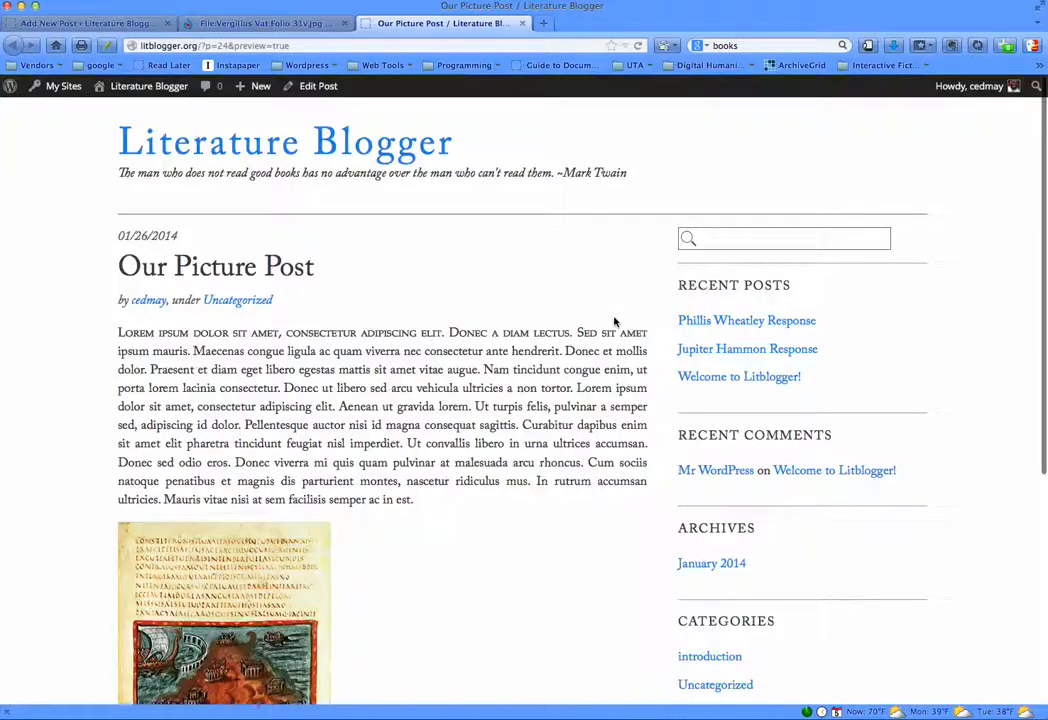
scroll(615, 320, down, 5)
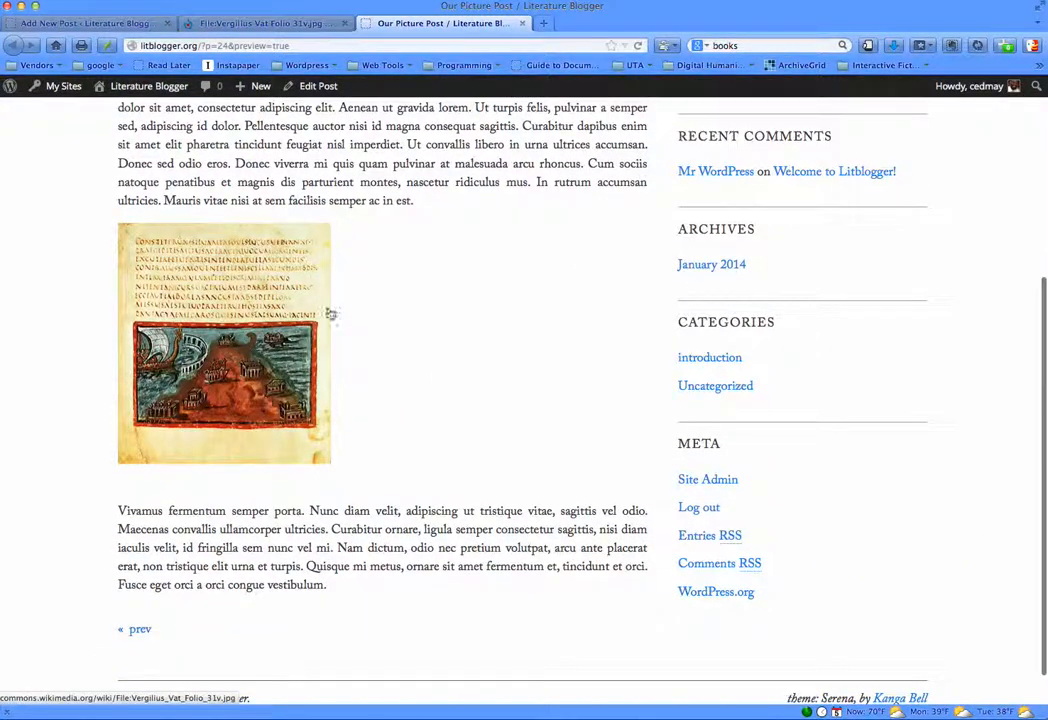
scroll(371, 340, up, 2)
scroll(391, 368, up, 4)
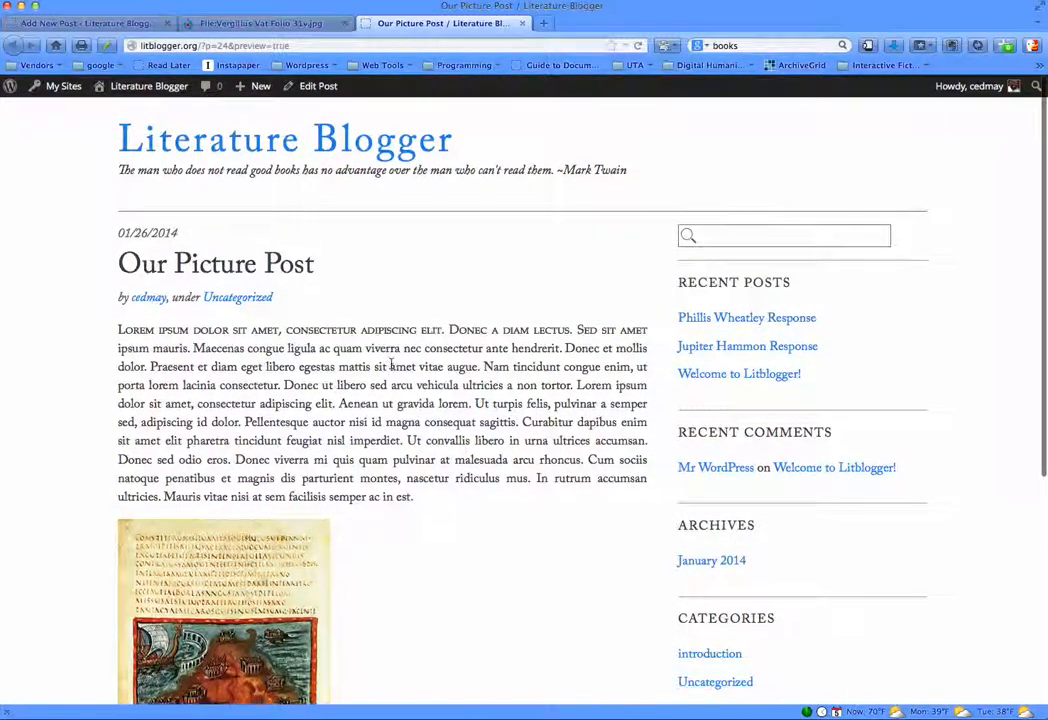
scroll(392, 366, down, 5)
scroll(393, 369, up, 4)
scroll(393, 367, down, 4)
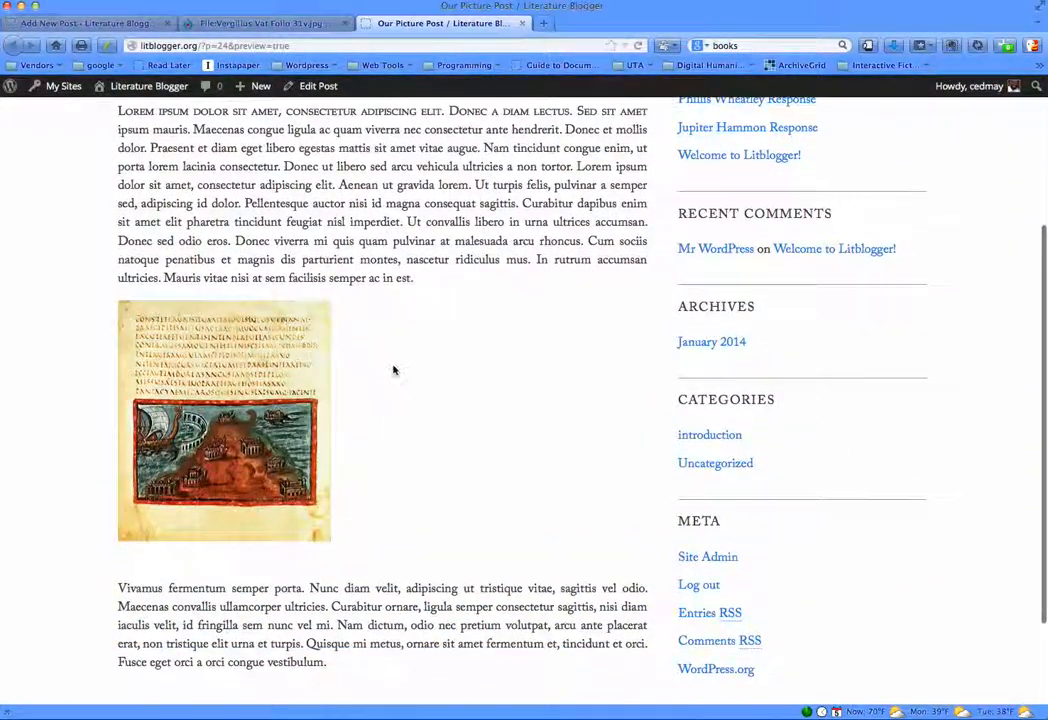
scroll(385, 300, up, 5)
Close the Wikimedia Commons file page and return to the post editor.
click(286, 27)
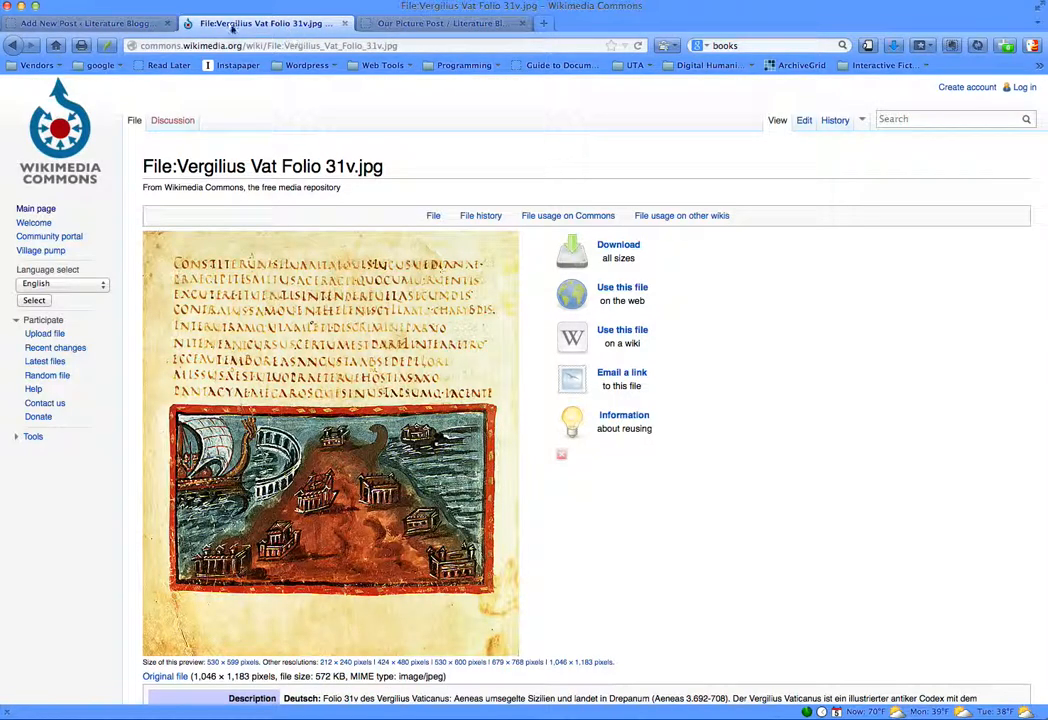
click(345, 24)
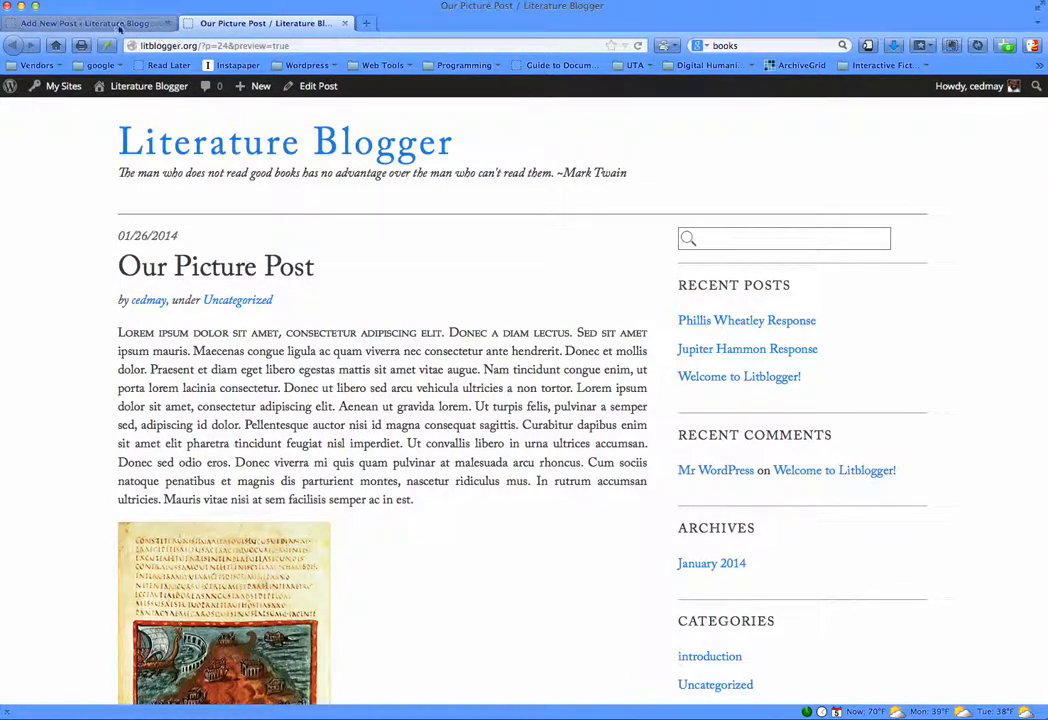
click(95, 23)
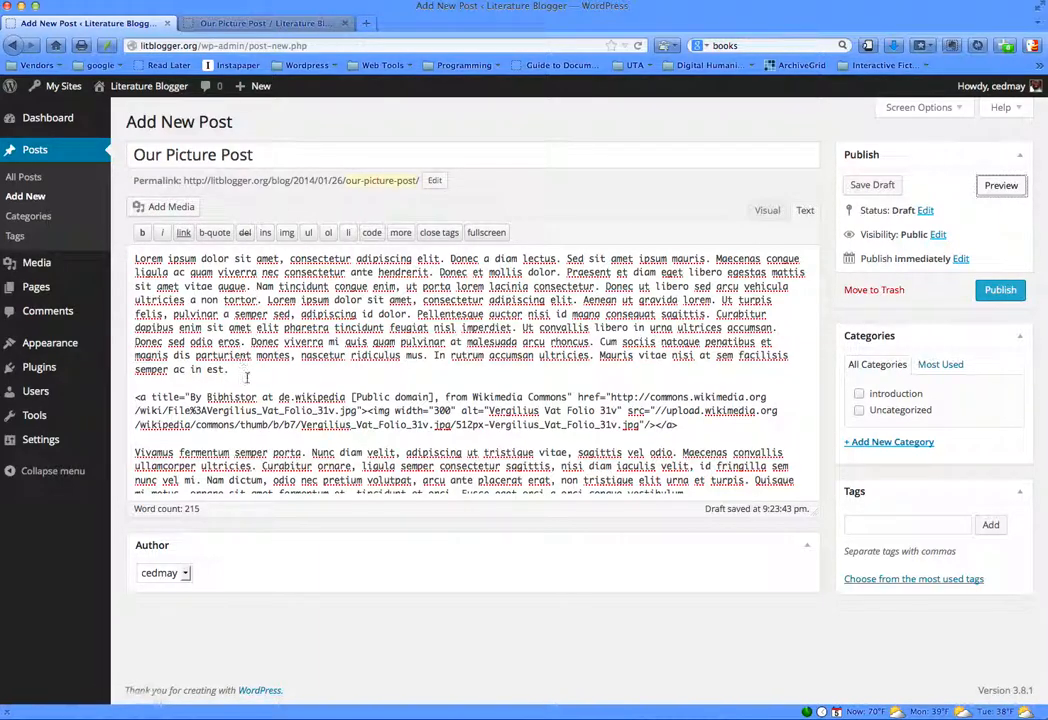
View the attachment details of the books image in the media library, and close the library without inserting it.
click(181, 208)
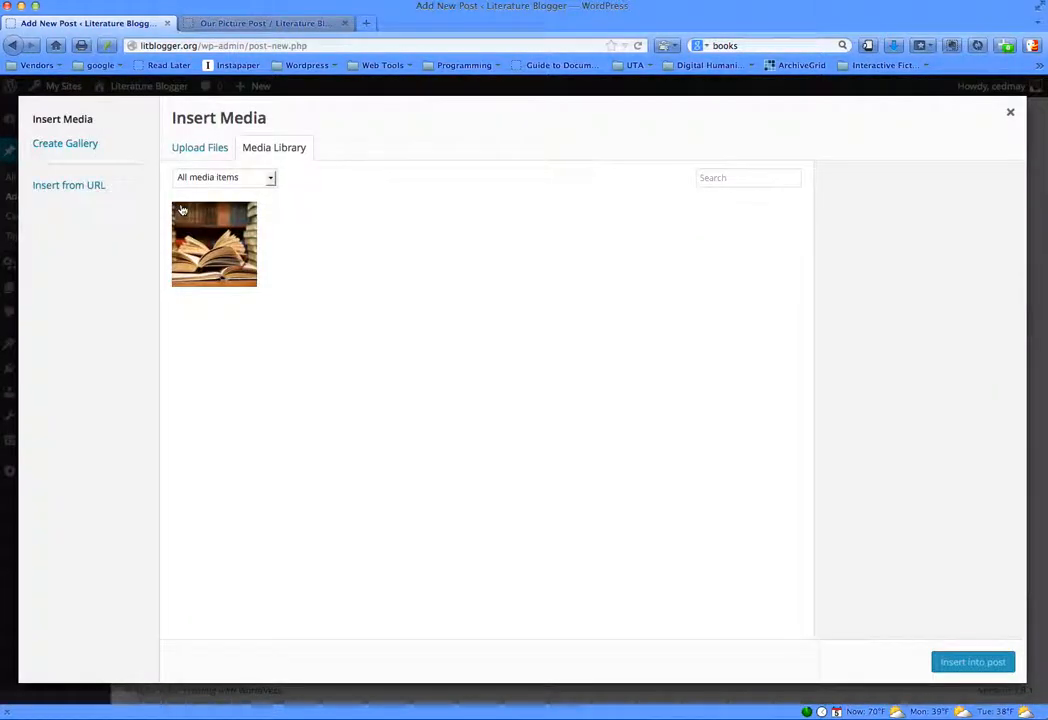
click(222, 265)
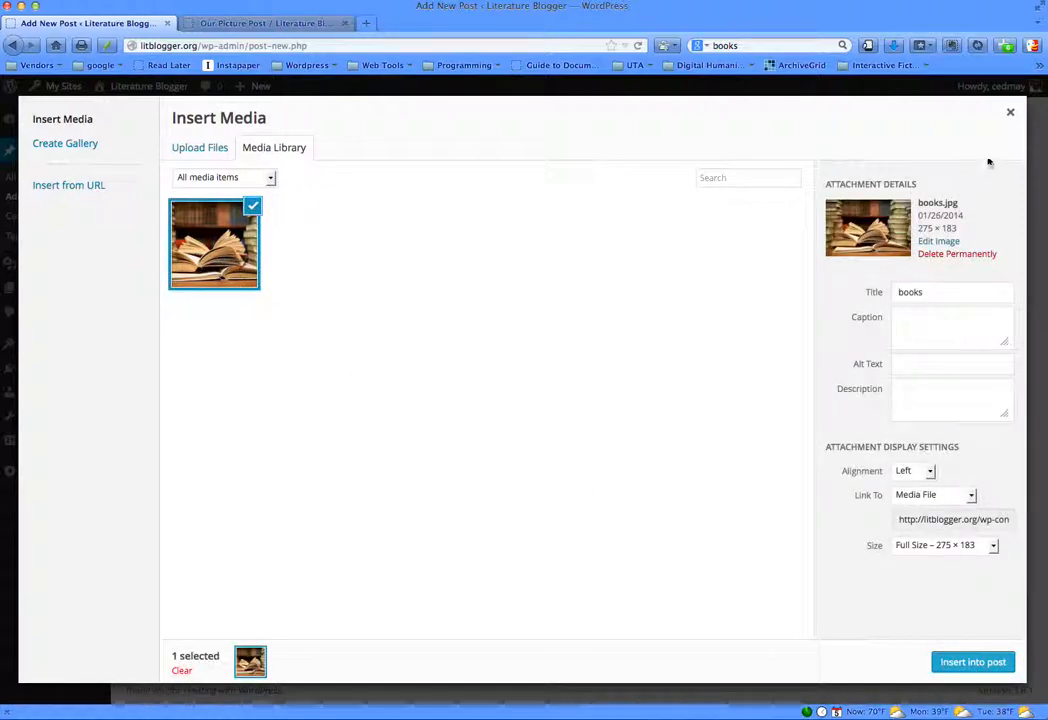
click(1010, 113)
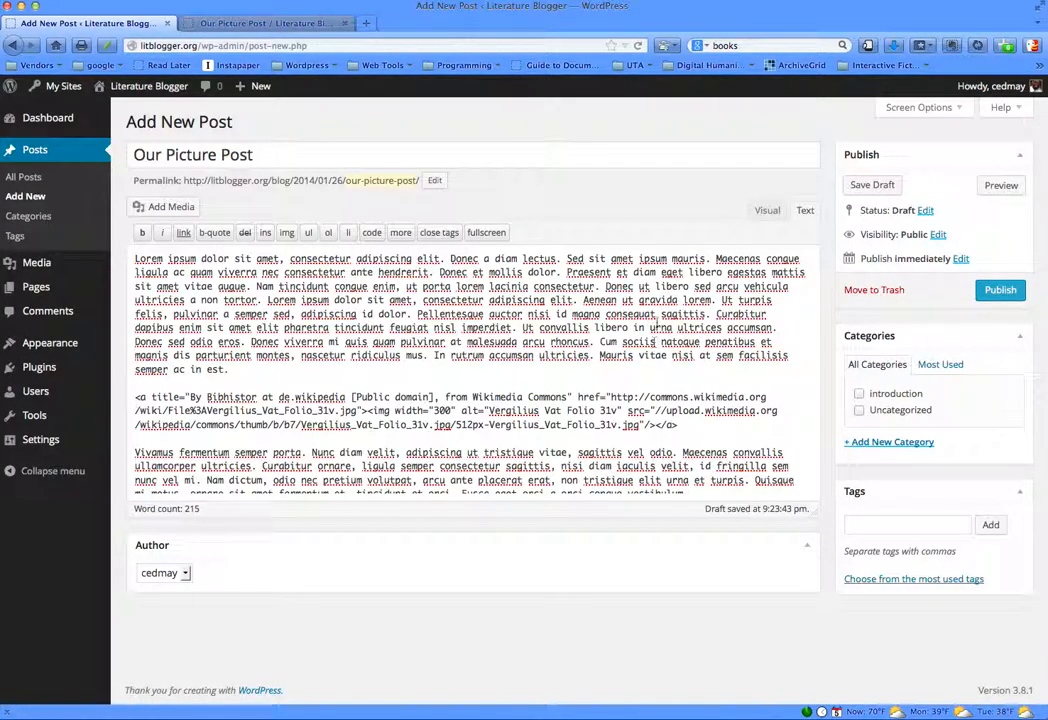